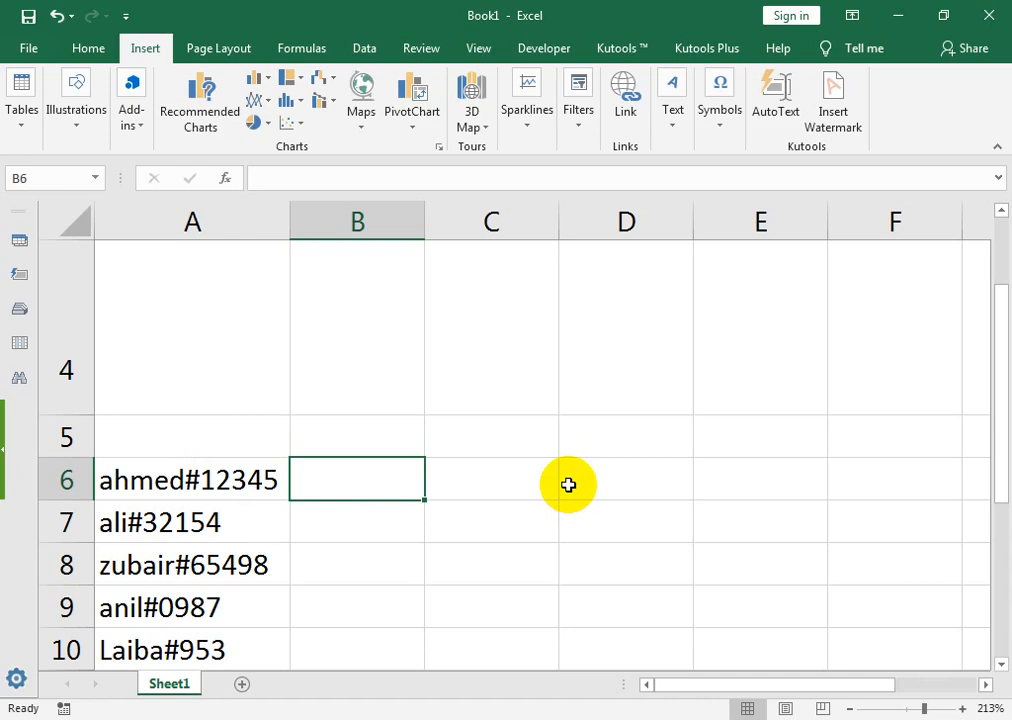
pyautogui.press('Left')
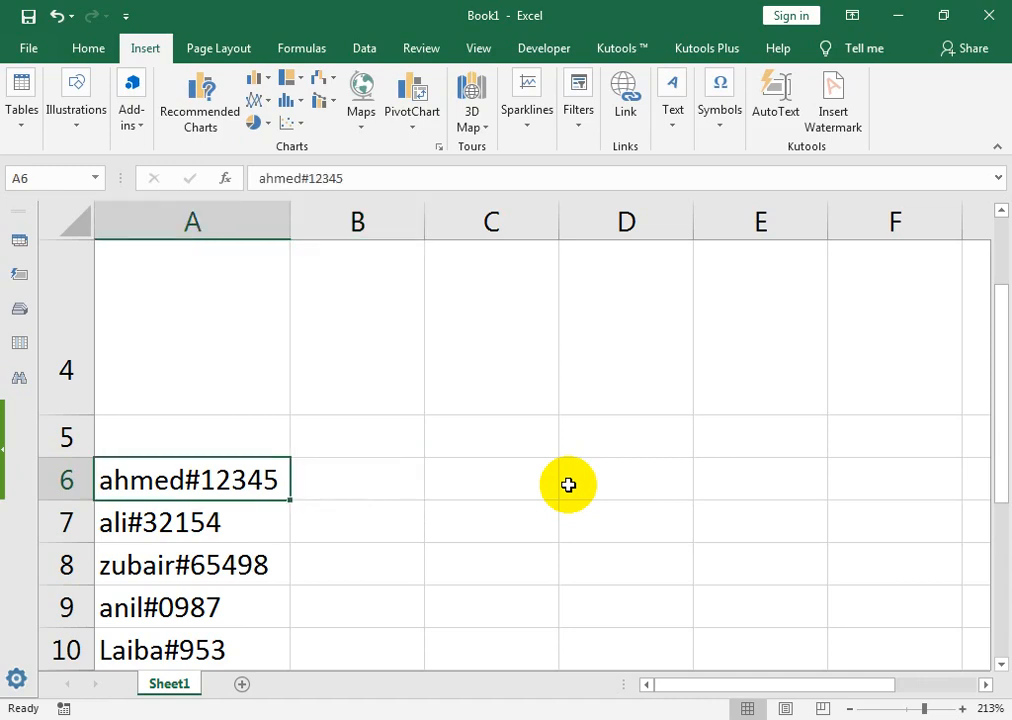
pyautogui.hotkey('shift', 'Down')
pyautogui.hotkey('shift', 'Down')
pyautogui.hotkey('shift', 'Down')
pyautogui.hotkey('shift', 'Down')
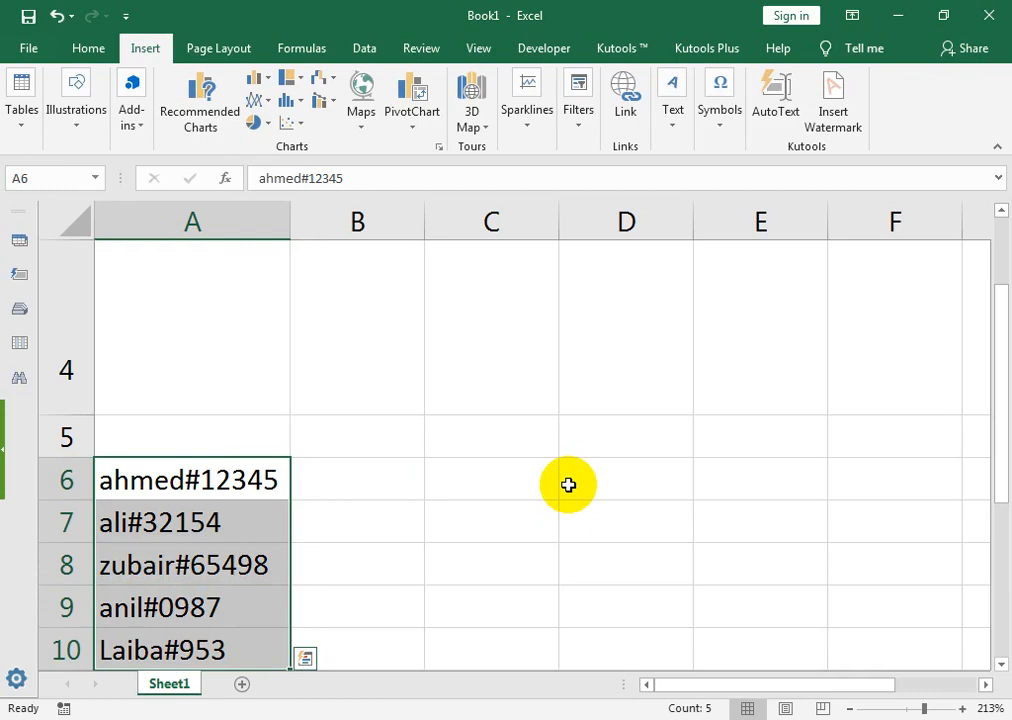
pyautogui.hotkey('ctrl', 'q')
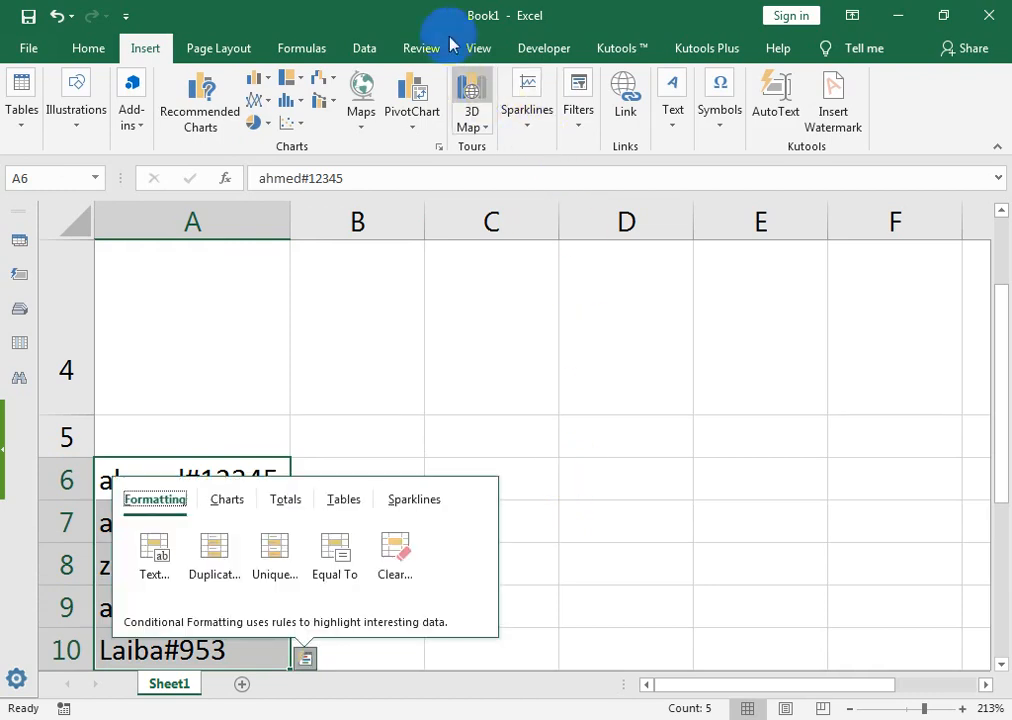
# Select A6:A10 and start Text to Columns, keeping Delimited as the data type and continuing to the delimiter settings
pyautogui.click(252, 475)
pyautogui.moveTo(252, 475); pyautogui.dragTo(244, 645)
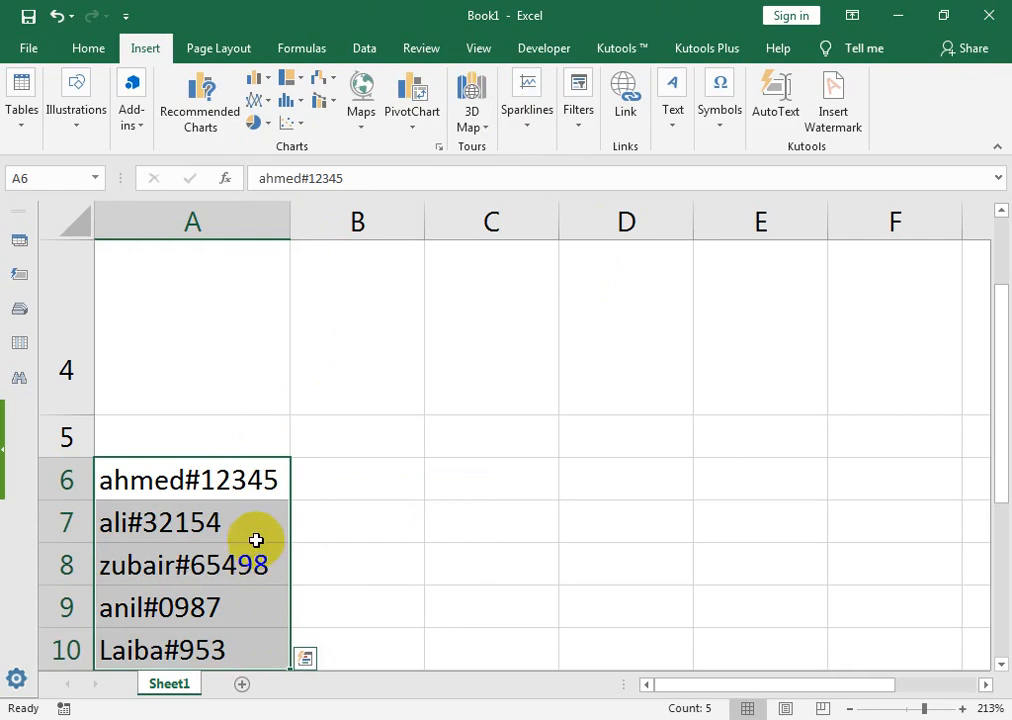
pyautogui.click(366, 48)
pyautogui.click(545, 118)
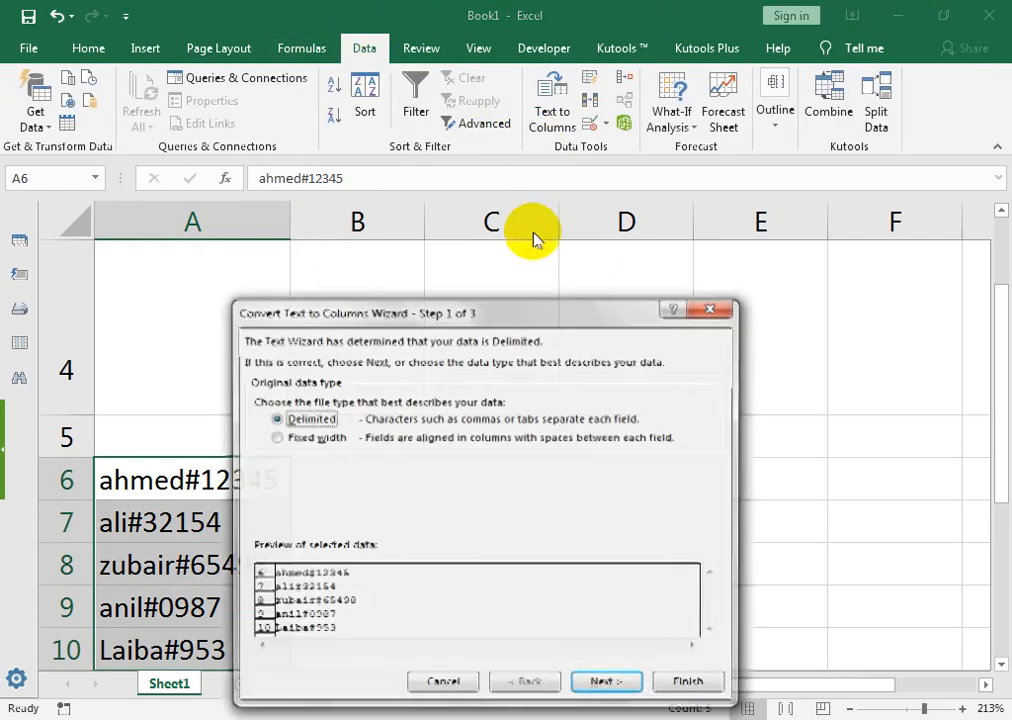
pyautogui.moveTo(526, 303); pyautogui.dragTo(601, 205)
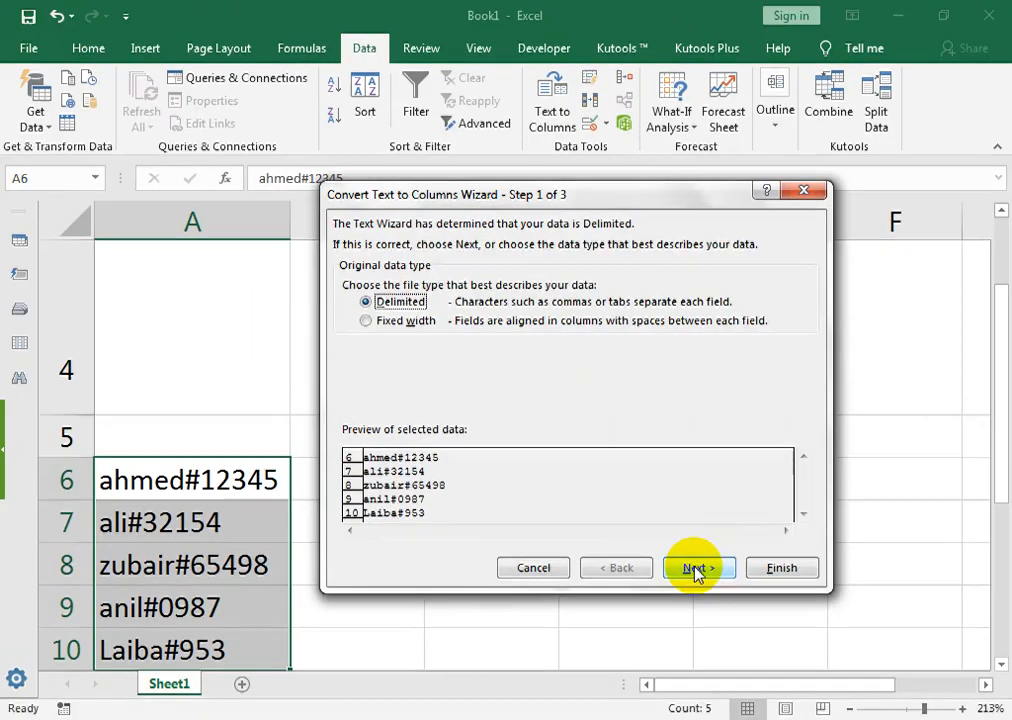
pyautogui.click(697, 568)
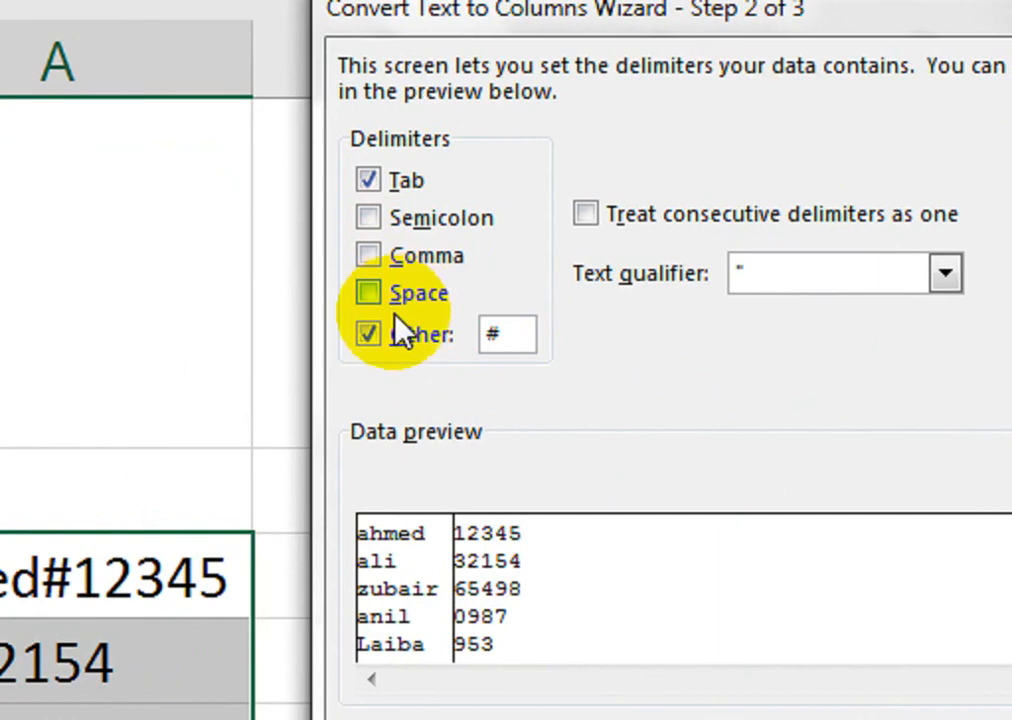
# Turn the Other (#) delimiter off and on again to compare the data preview
pyautogui.click(373, 334)
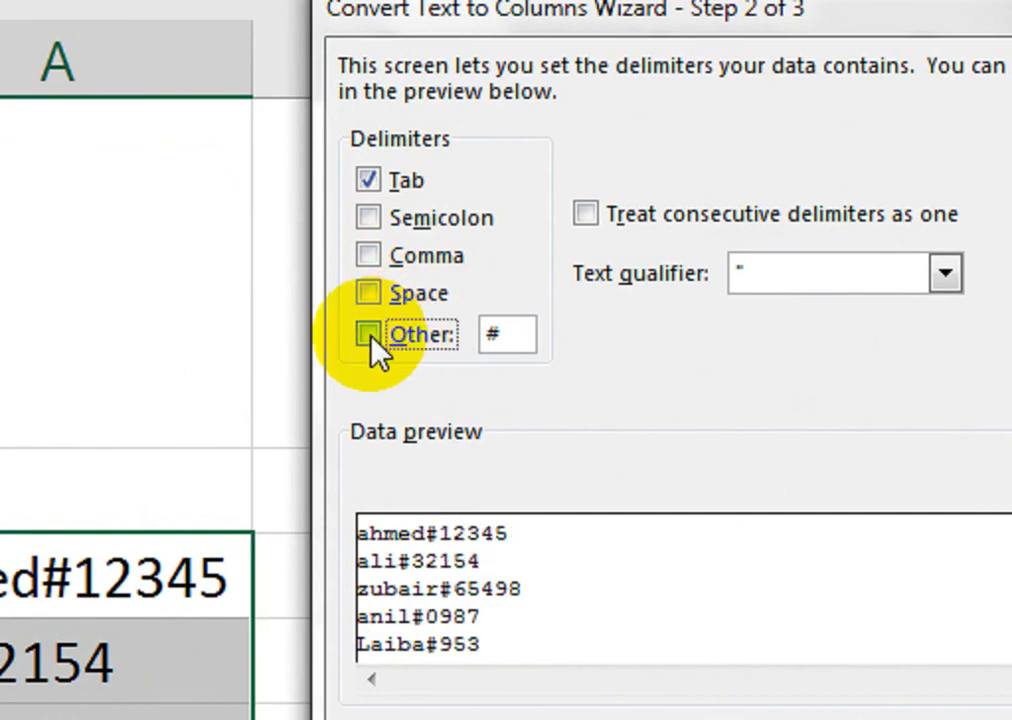
pyautogui.click(519, 335)
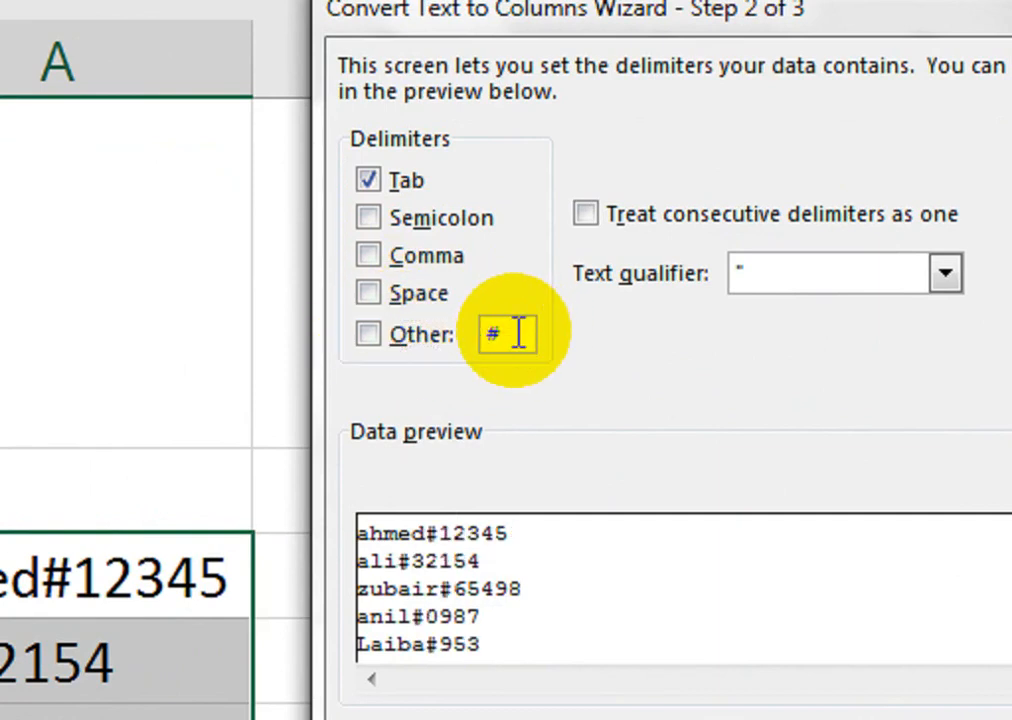
pyautogui.doubleClick(490, 333)
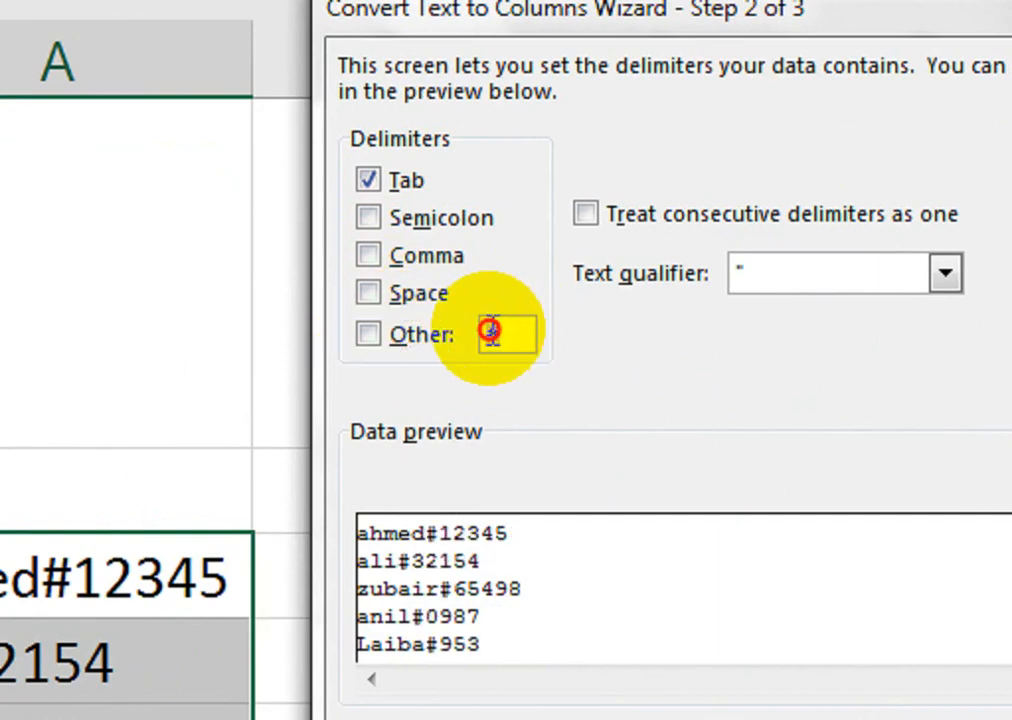
pyautogui.click(367, 336)
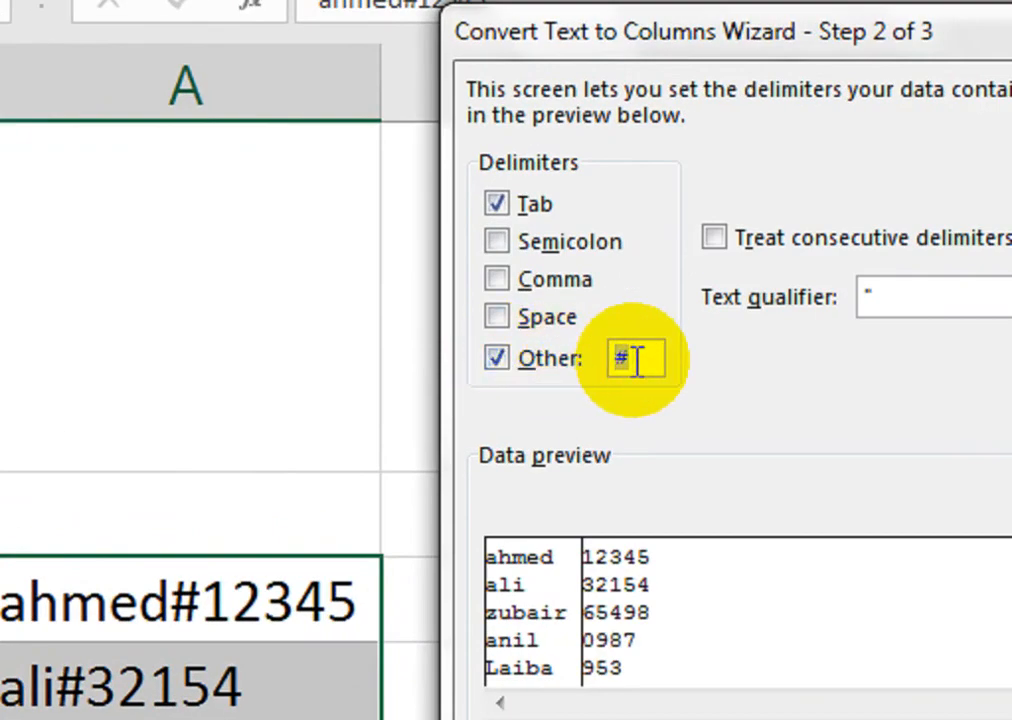
# Try @ as the Other delimiter character, and set it back to #
pyautogui.click(616, 357)
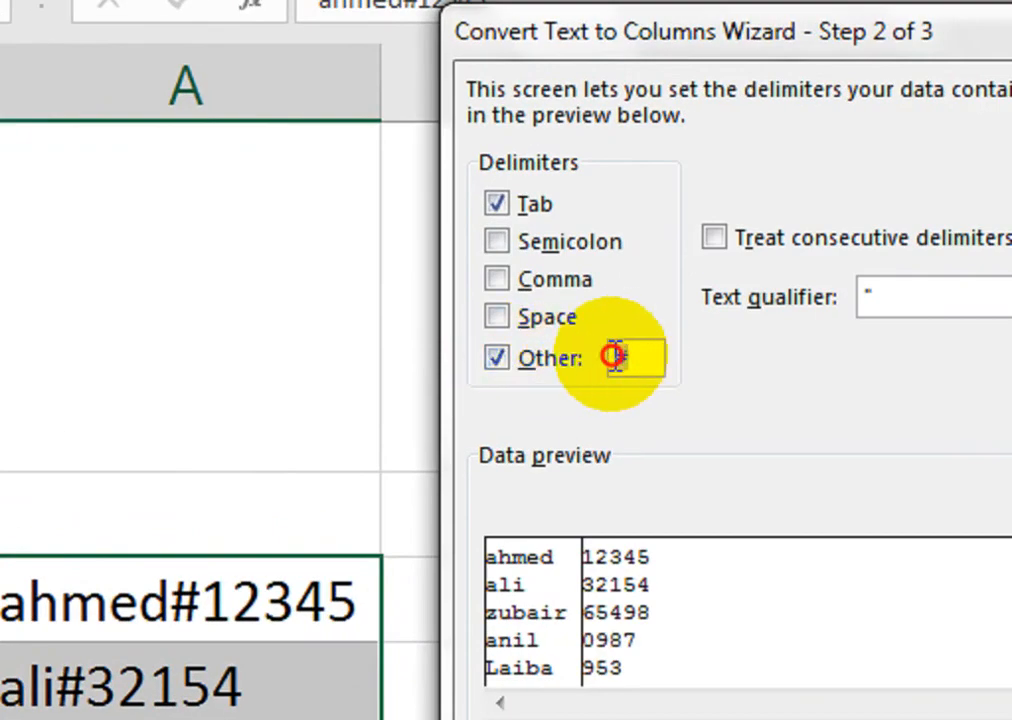
pyautogui.press('BackSpace')
pyautogui.write('@')
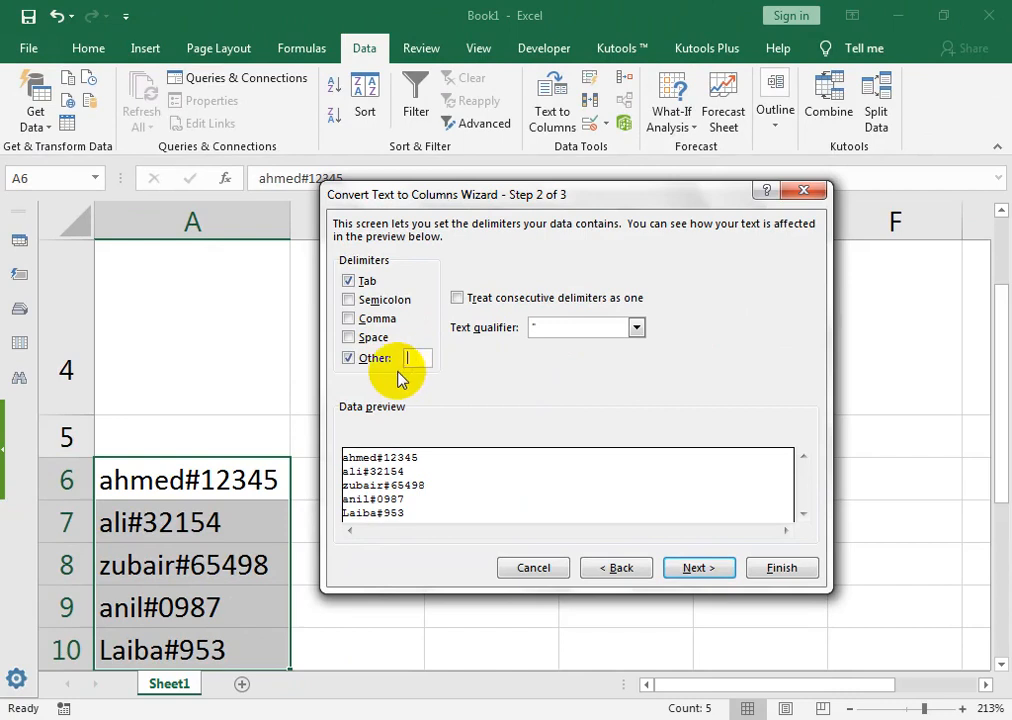
pyautogui.press('BackSpace')
pyautogui.write('#')
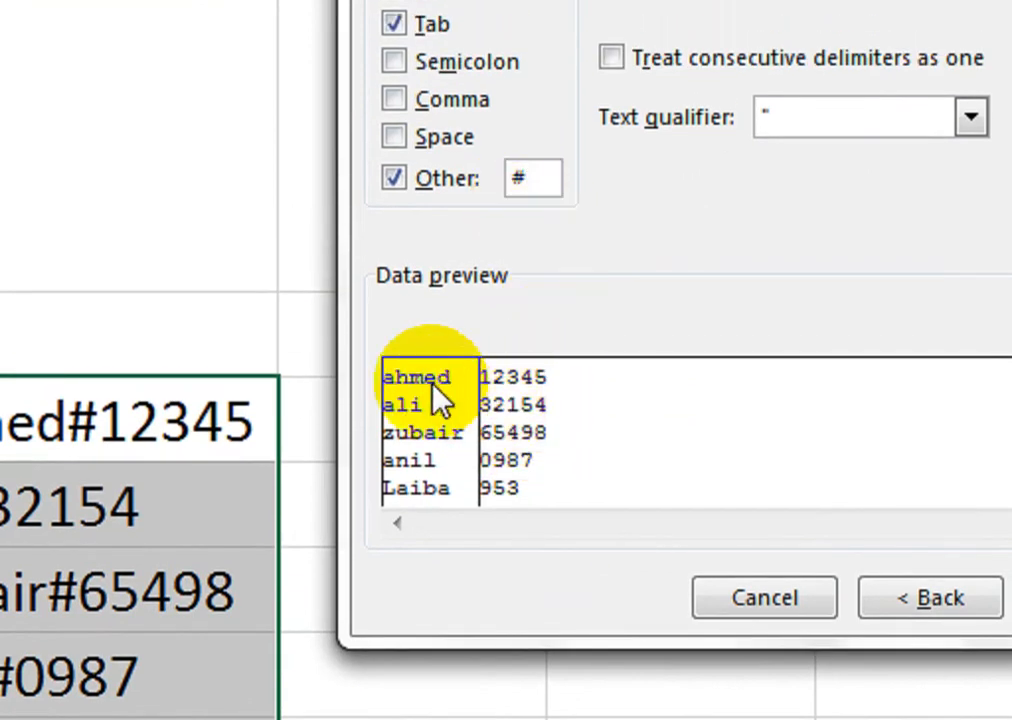
# Continue to the final wizard page, set the destination to $B$6, and finish splitting the text
pyautogui.click(508, 447)
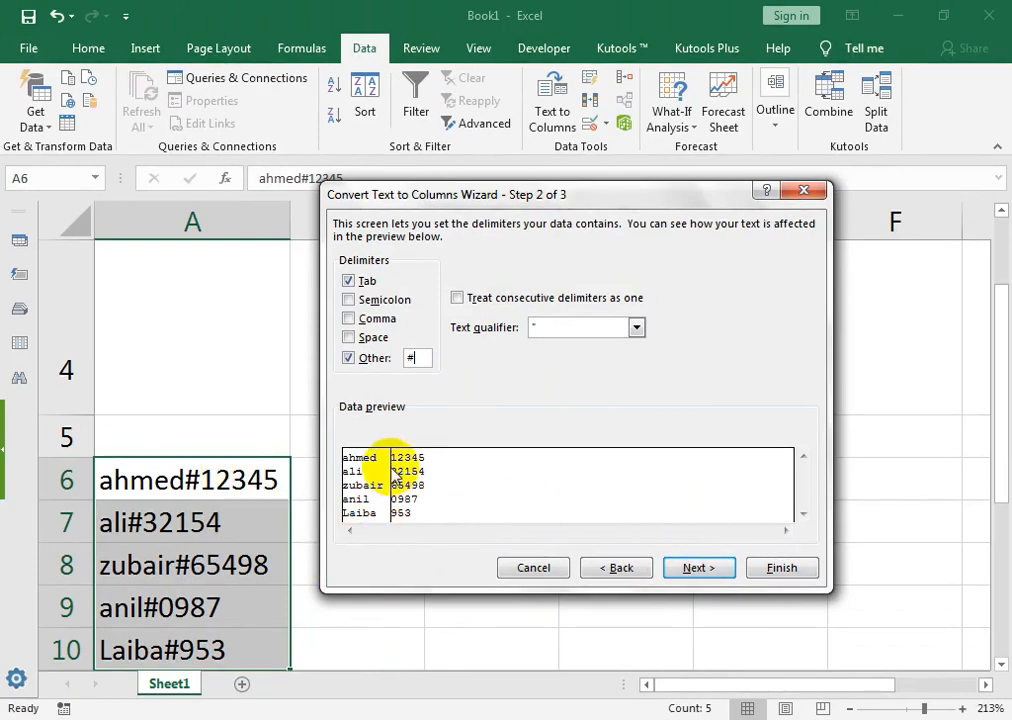
pyautogui.click(709, 572)
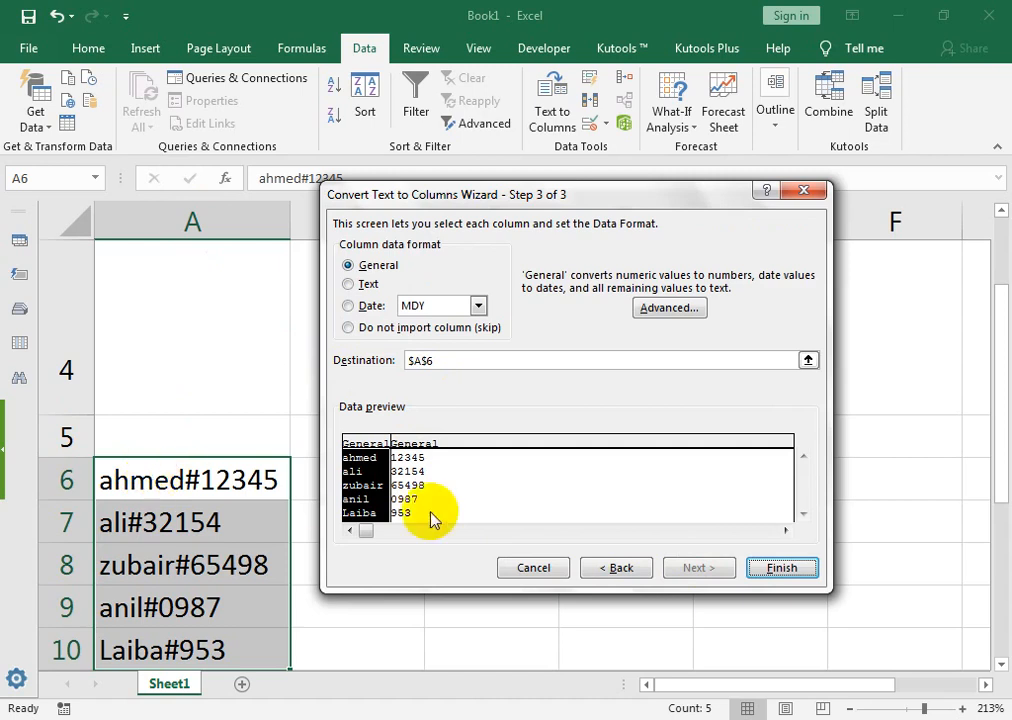
pyautogui.click(424, 360)
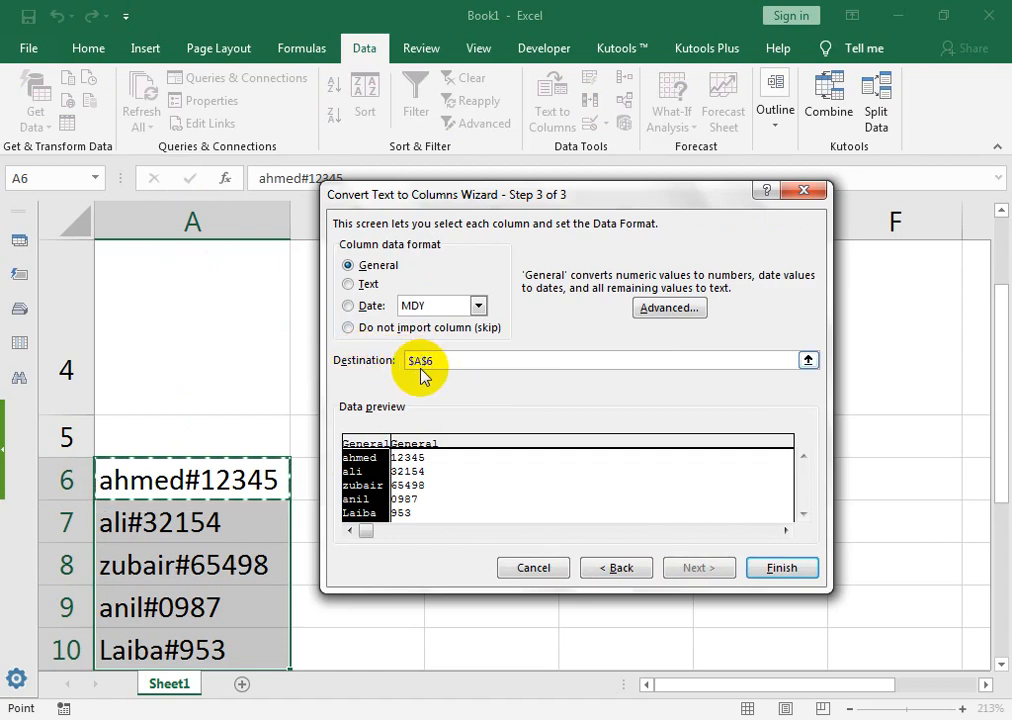
pyautogui.click(421, 366)
pyautogui.press('BackSpace')
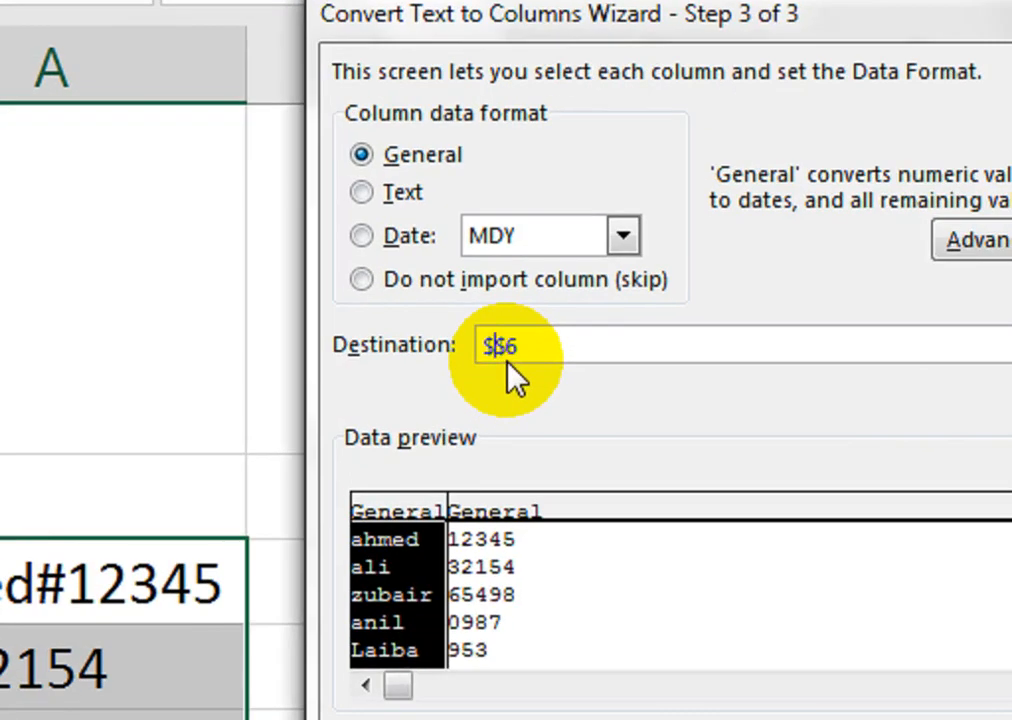
pyautogui.write('b')
pyautogui.press('BackSpace')
pyautogui.write('B')
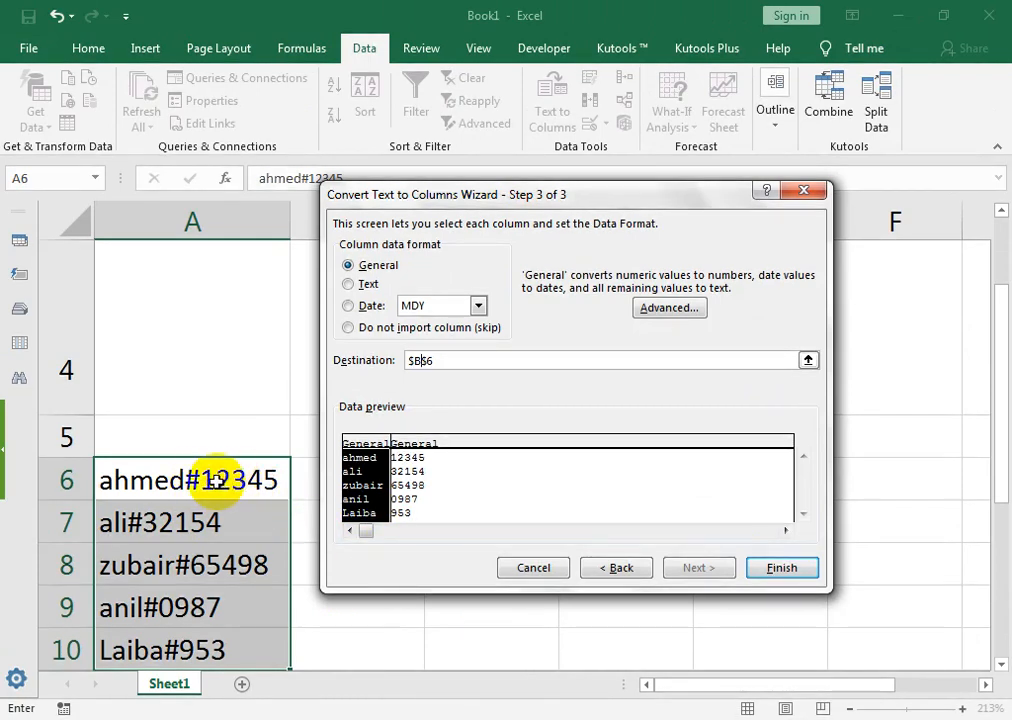
pyautogui.click(782, 568)
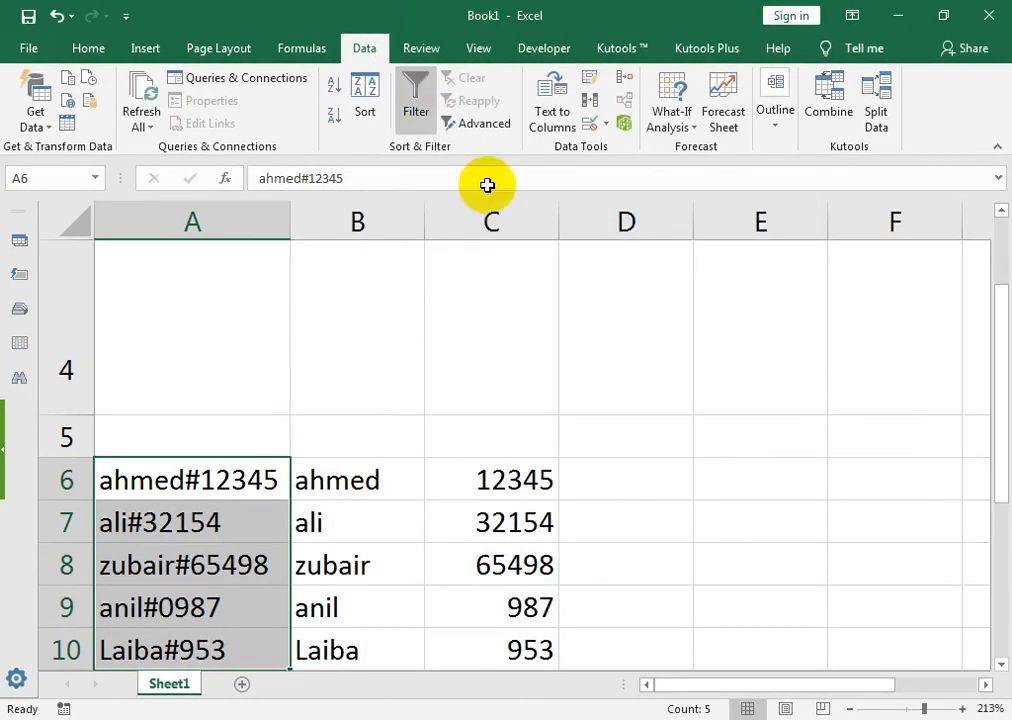
# Start a RIGHT formula in D6 with A6 as its text argument
pyautogui.click(624, 486)
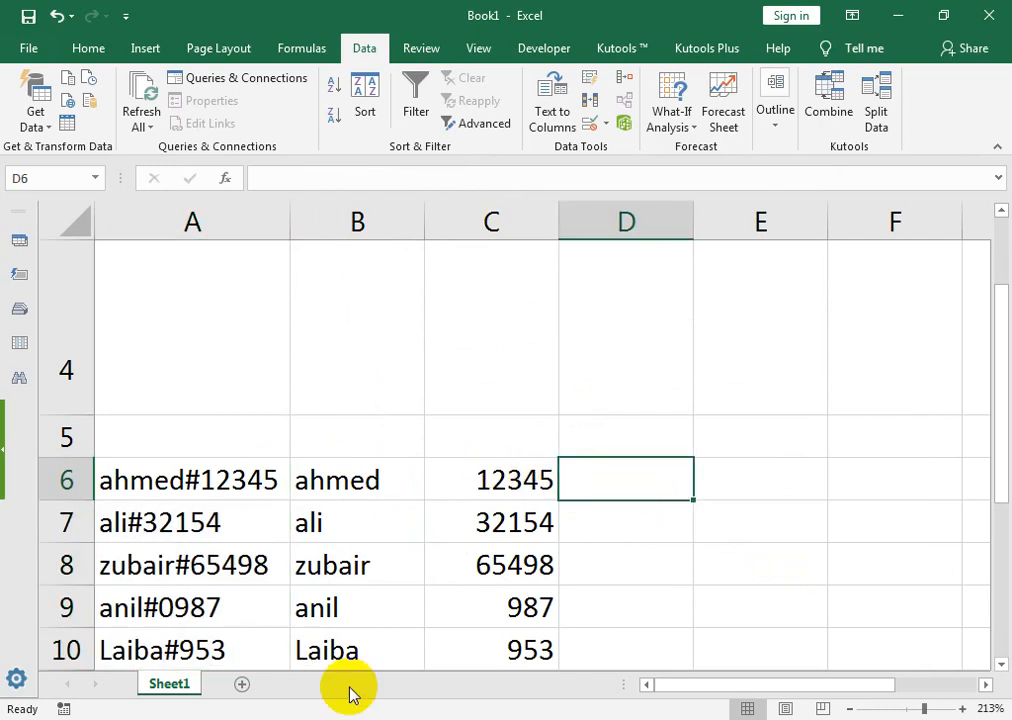
pyautogui.write('-')
pyautogui.write('=')
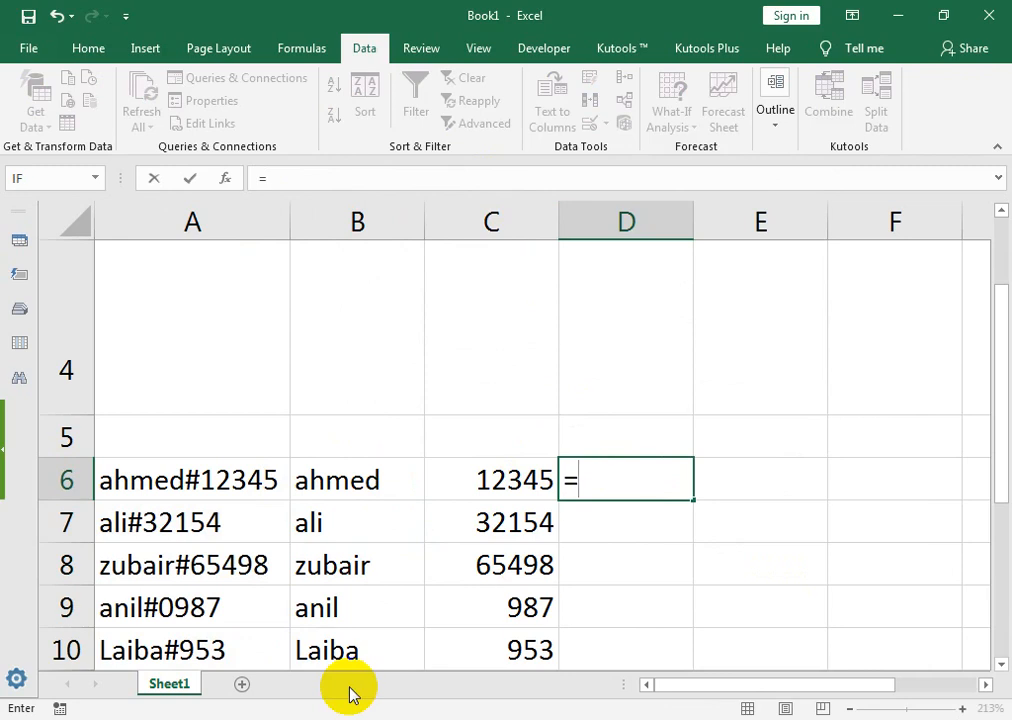
pyautogui.write('ri')
pyautogui.press('Tab')
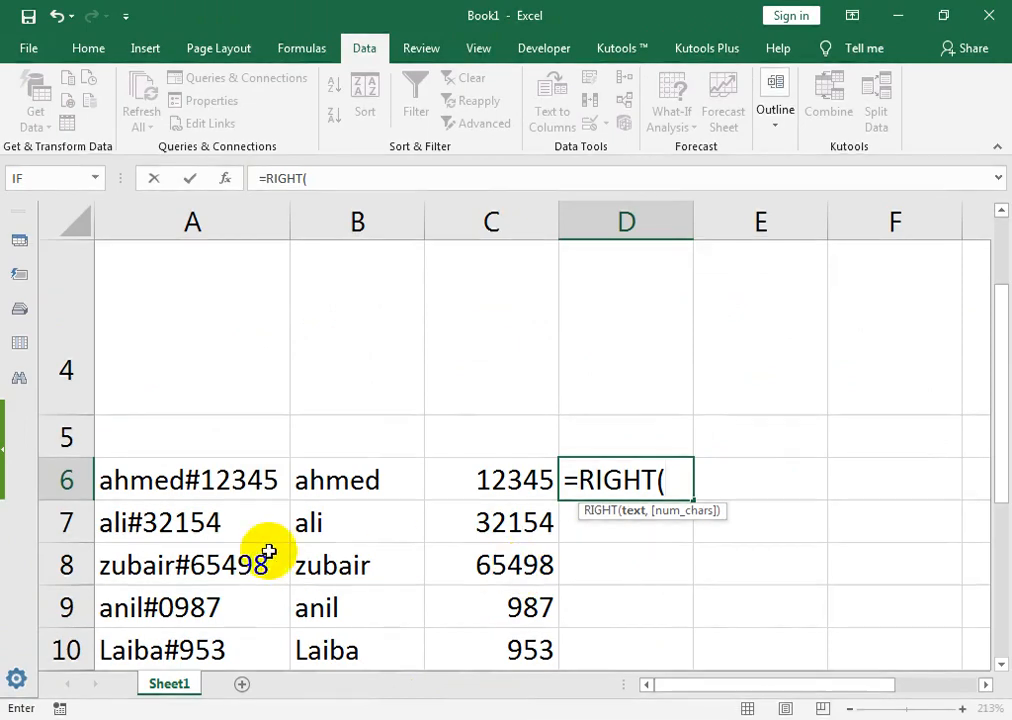
pyautogui.click(160, 480)
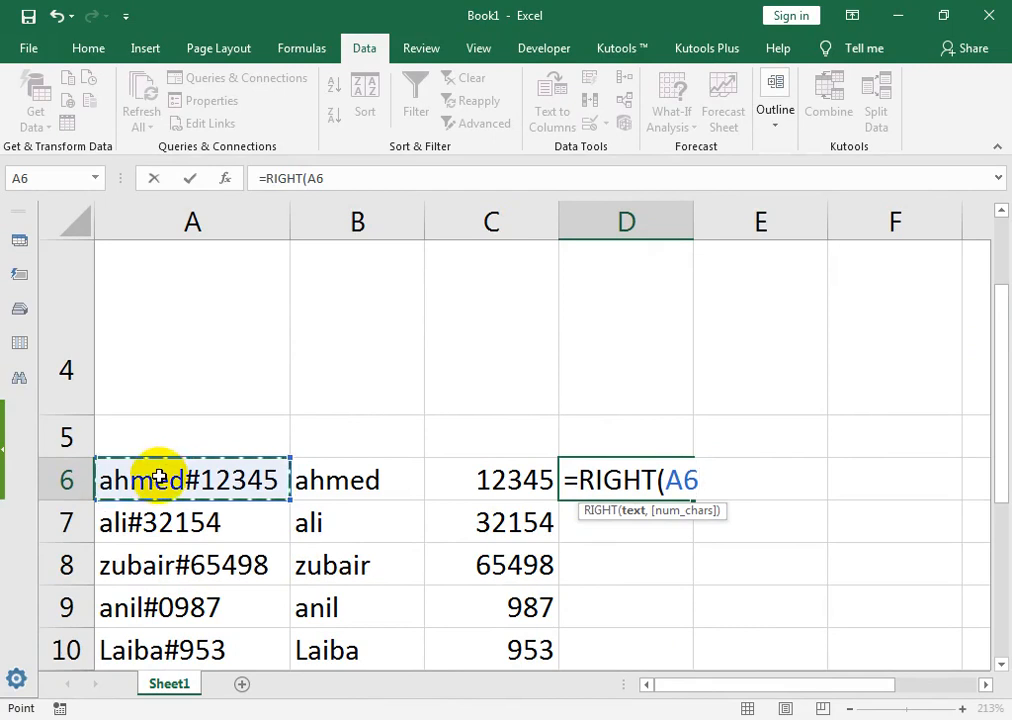
pyautogui.click(714, 481)
# Add LEN(A6) as the start of the RIGHT formula's number-of-characters argument
pyautogui.write(',l')
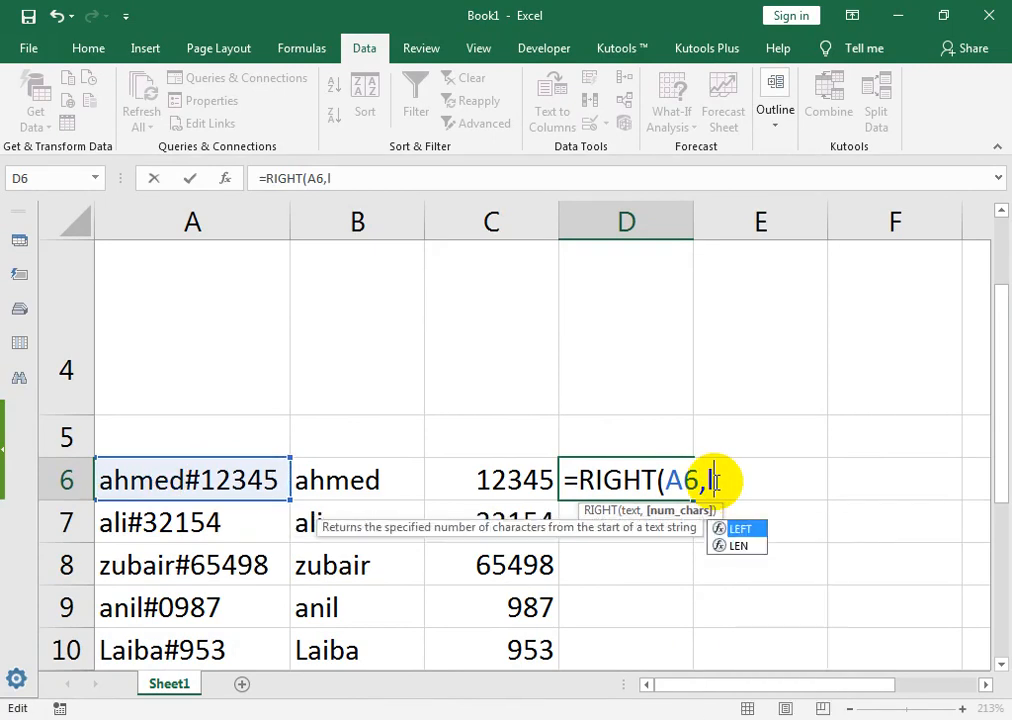
pyautogui.write('en(')
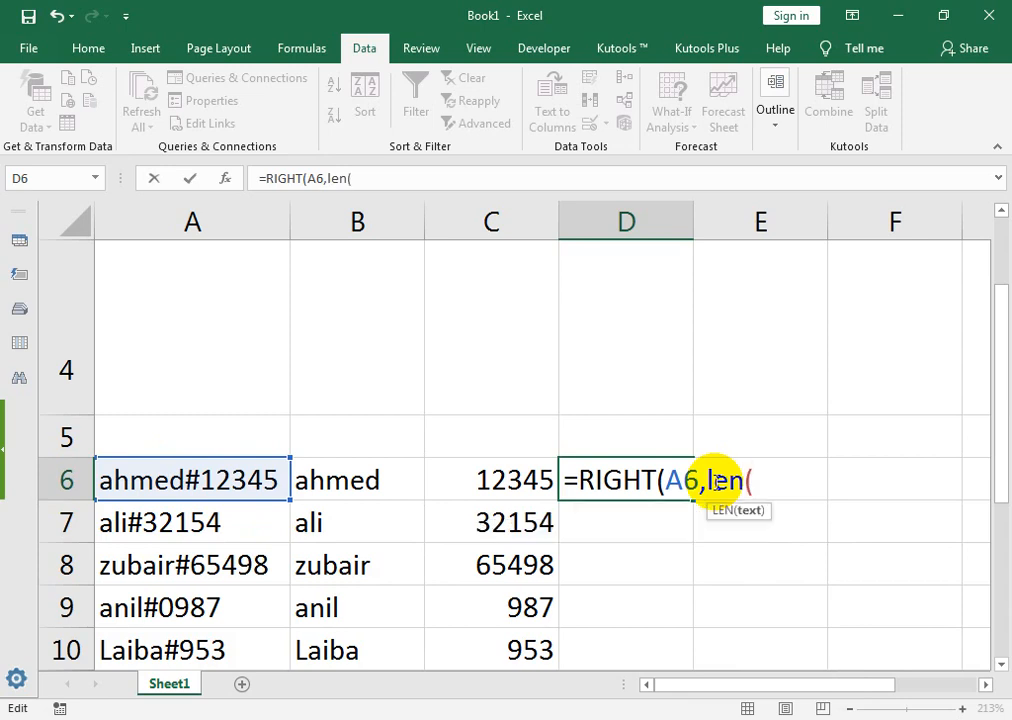
pyautogui.press('Left')
pyautogui.press('Right')
pyautogui.click(129, 479)
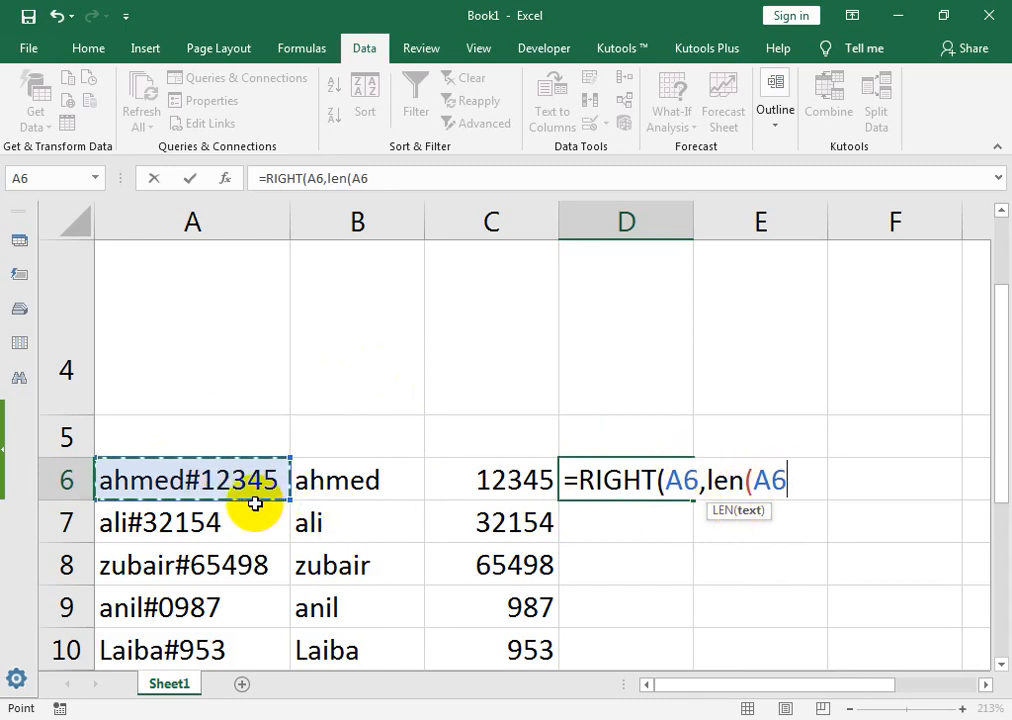
pyautogui.write(')')
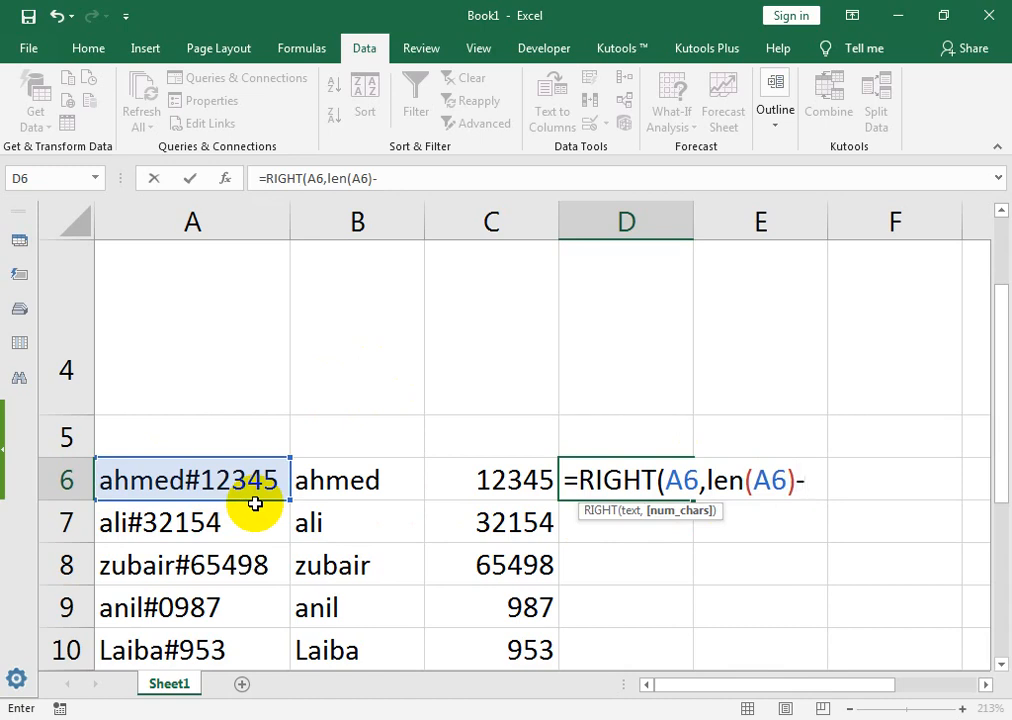
# Subtract FIND(A6) from LEN(A6) in D6's RIGHT formula, close the parentheses and try to enter it
pyautogui.write('-fi')
pyautogui.press('BackSpace')
pyautogui.write('fin')
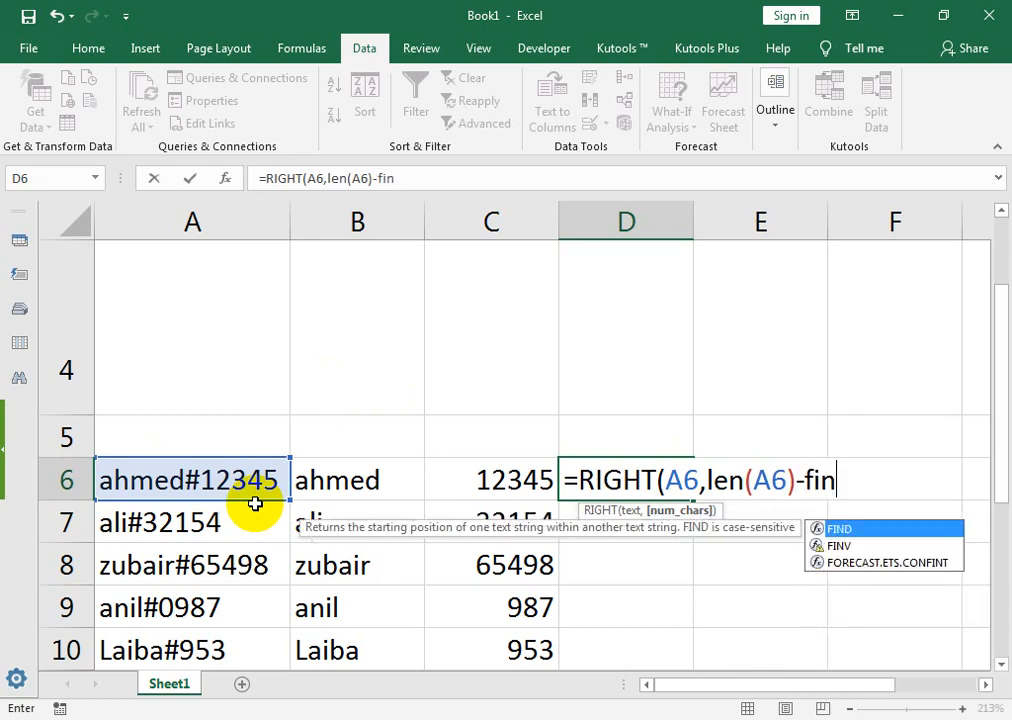
pyautogui.write('d')
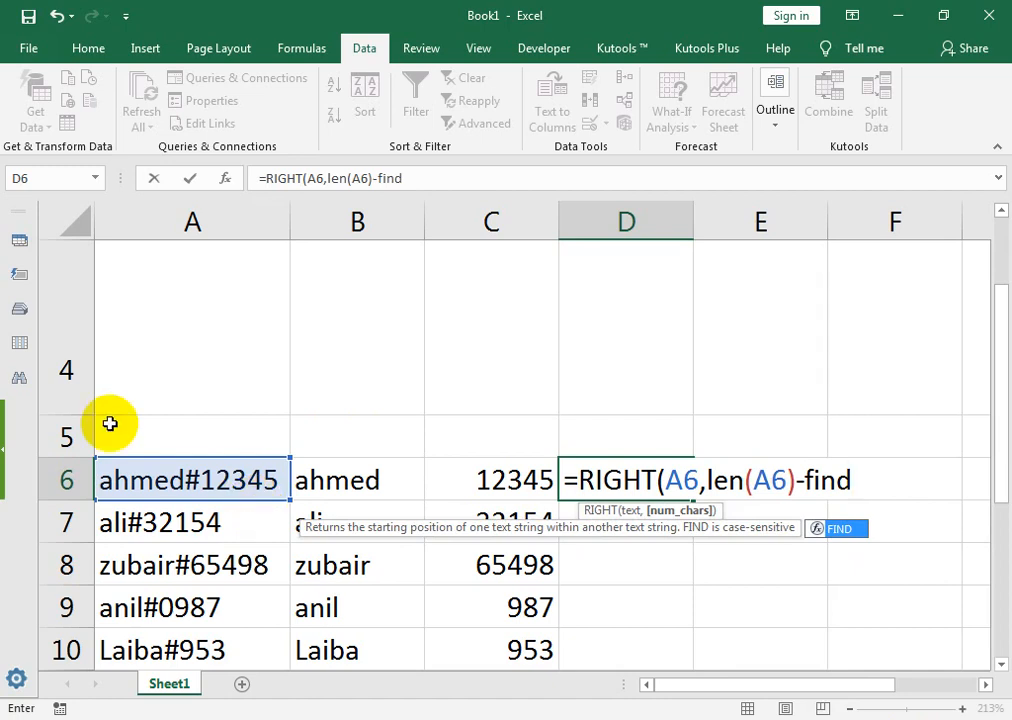
pyautogui.write('(')
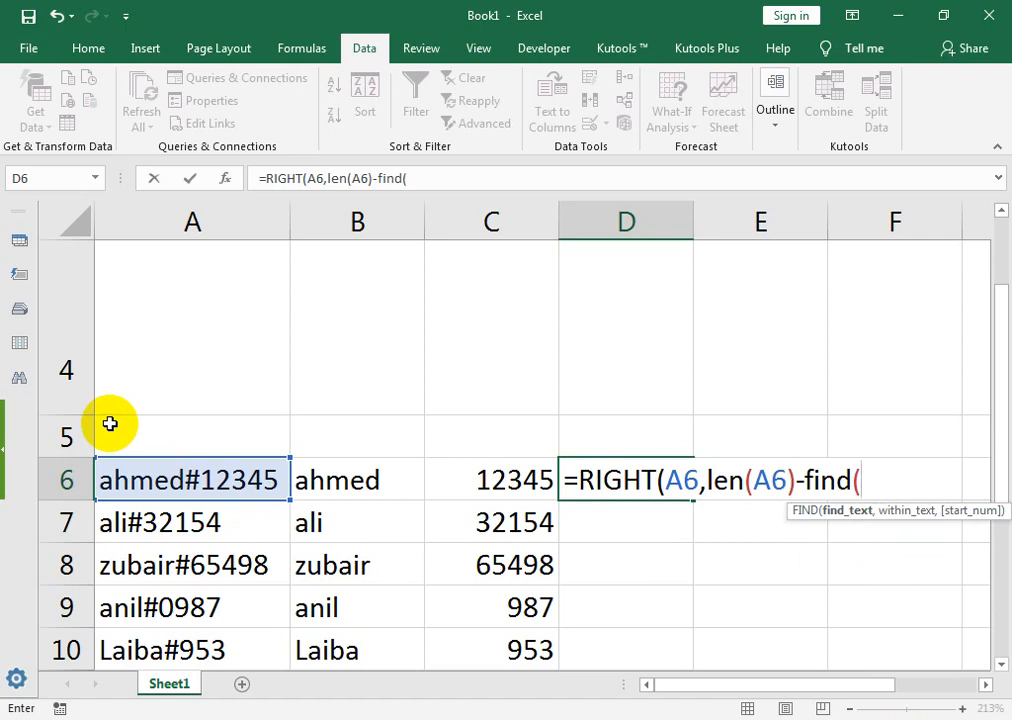
pyautogui.click(255, 484)
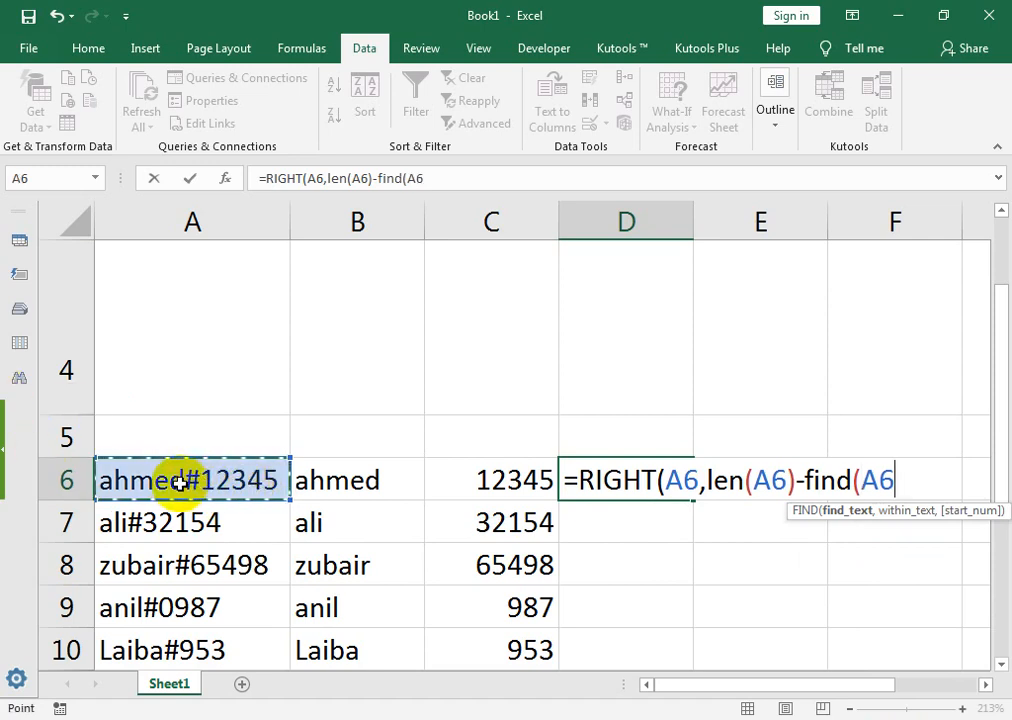
pyautogui.write(')')
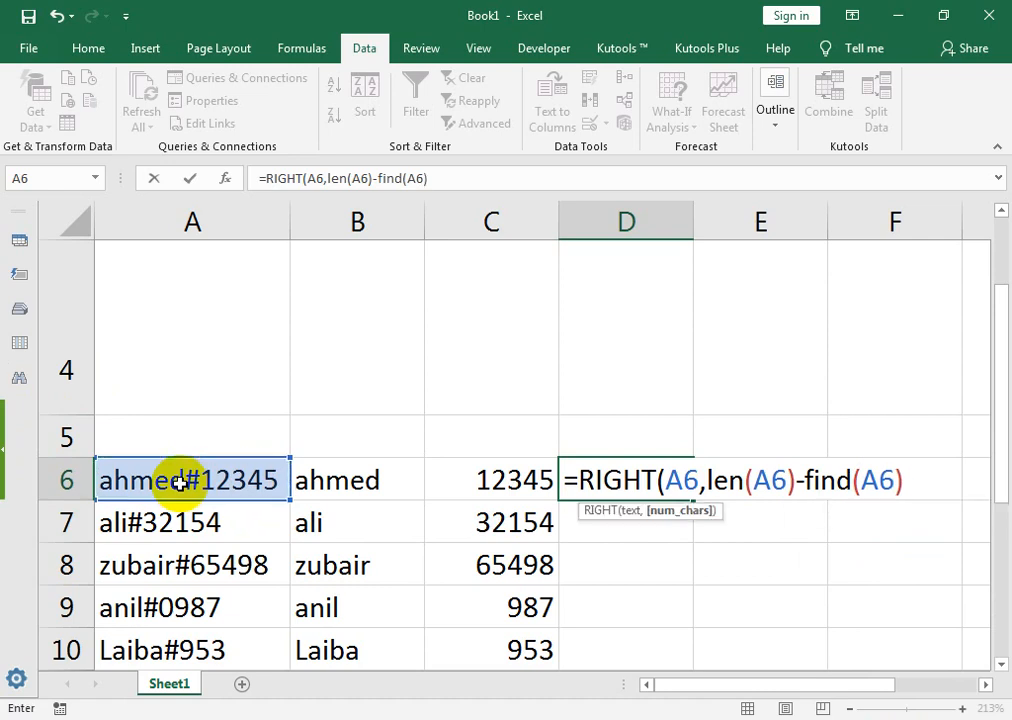
pyautogui.write(')')
pyautogui.press('Return')
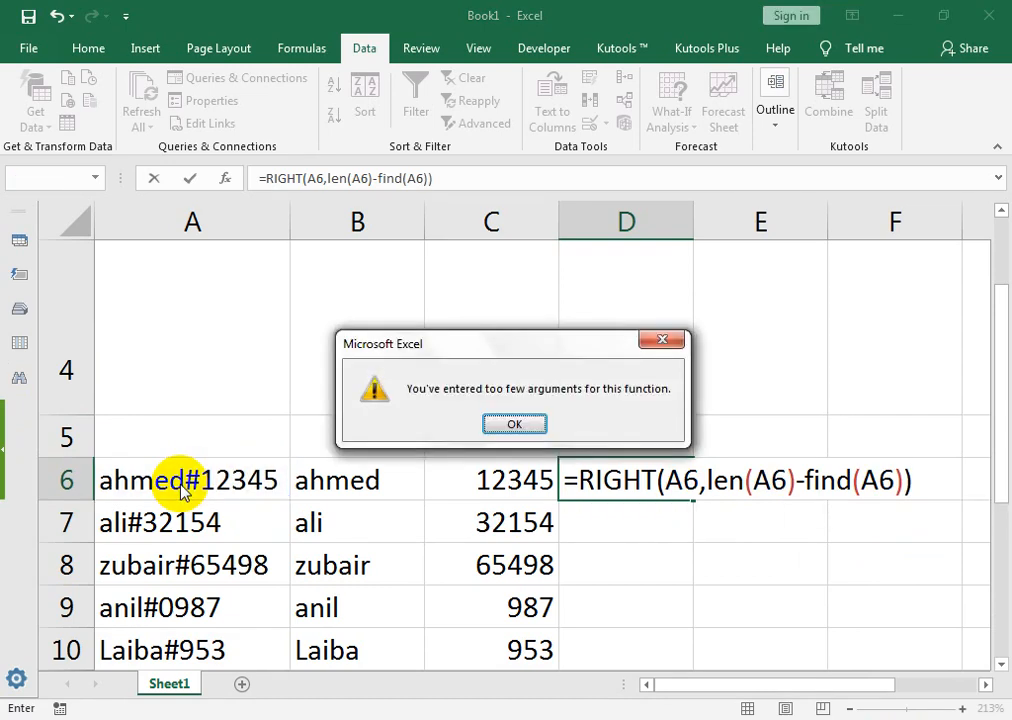
# Add "#" as FIND's search text before A6 and enter the formula =RIGHT(A6,LEN(A6)-FIND("#",A6)) in D6
pyautogui.press('Return')
pyautogui.press('Left')
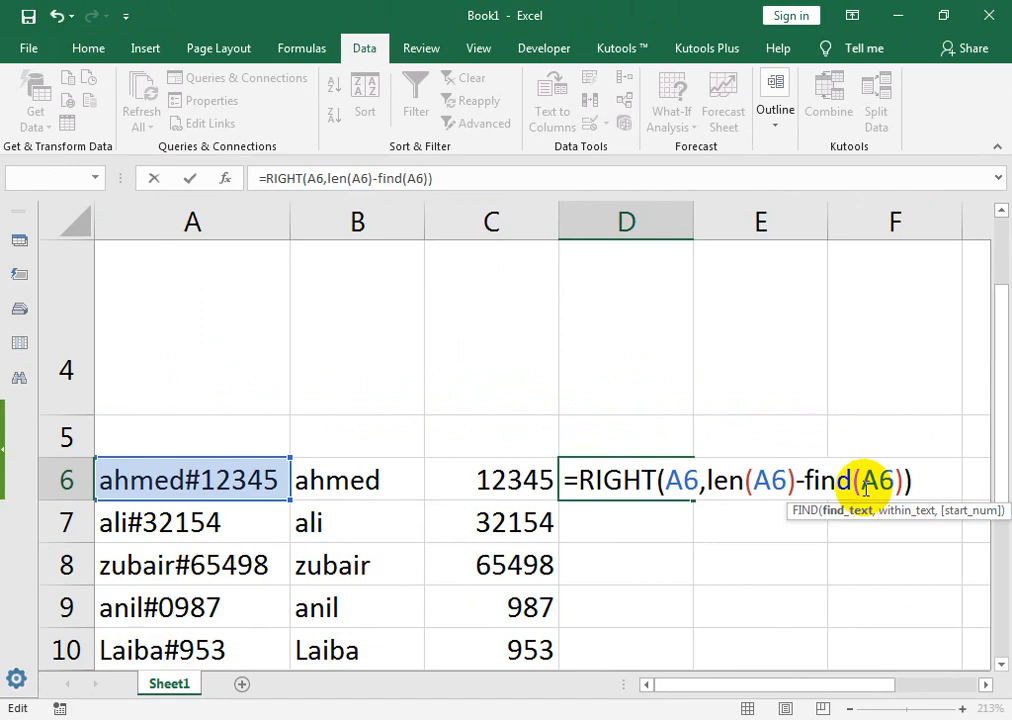
pyautogui.click(866, 481)
pyautogui.write('"')
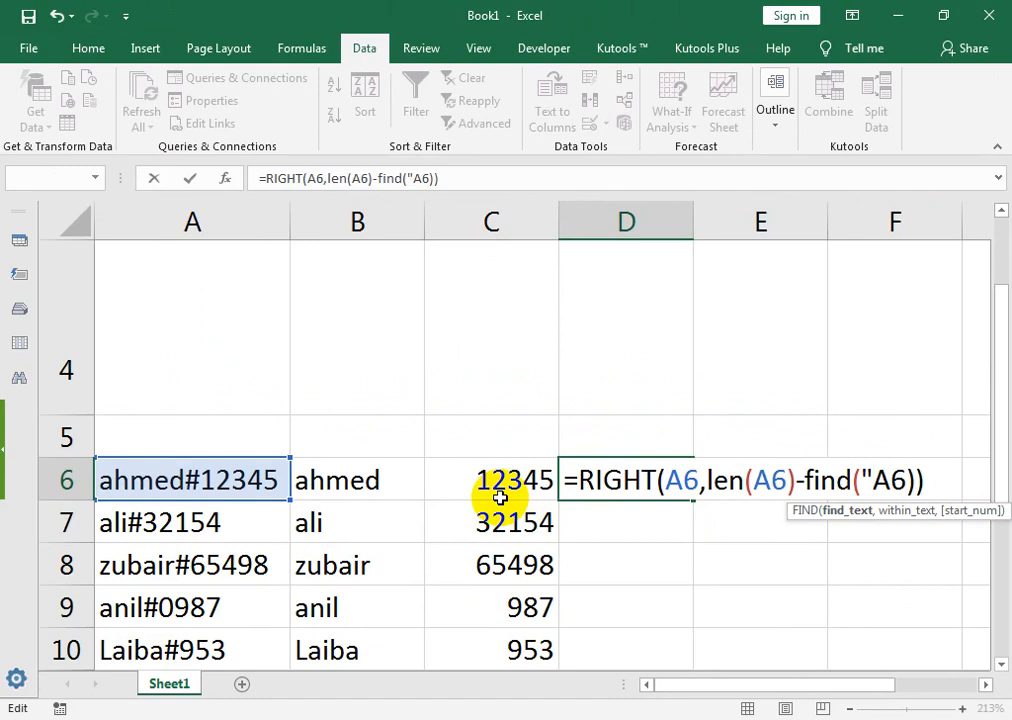
pyautogui.write('#",')
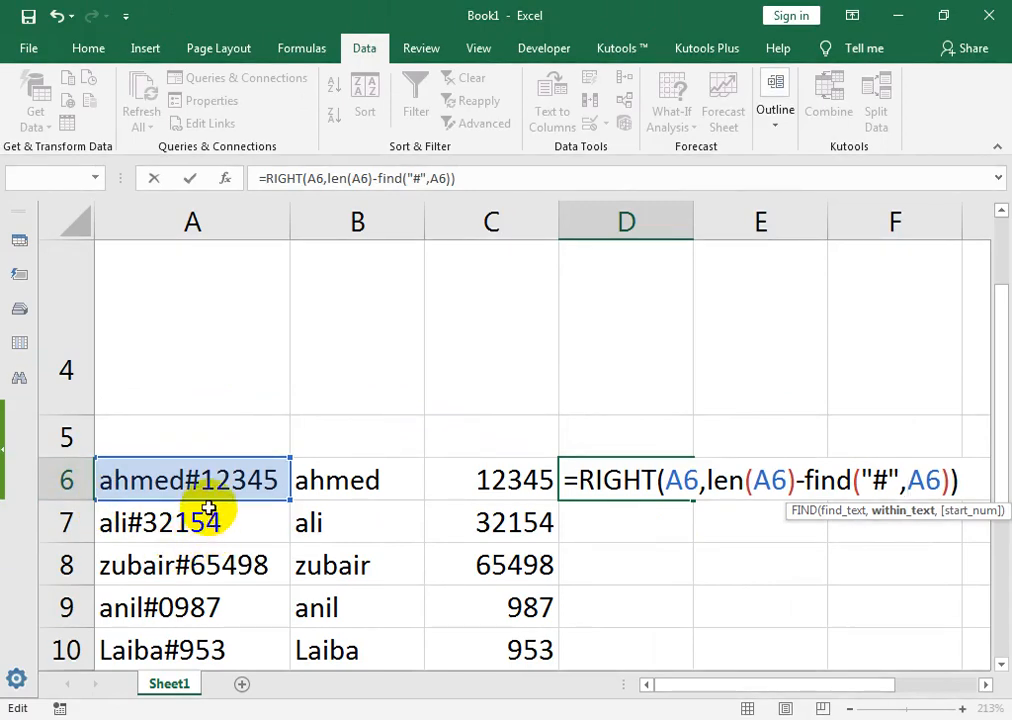
pyautogui.press('Return')
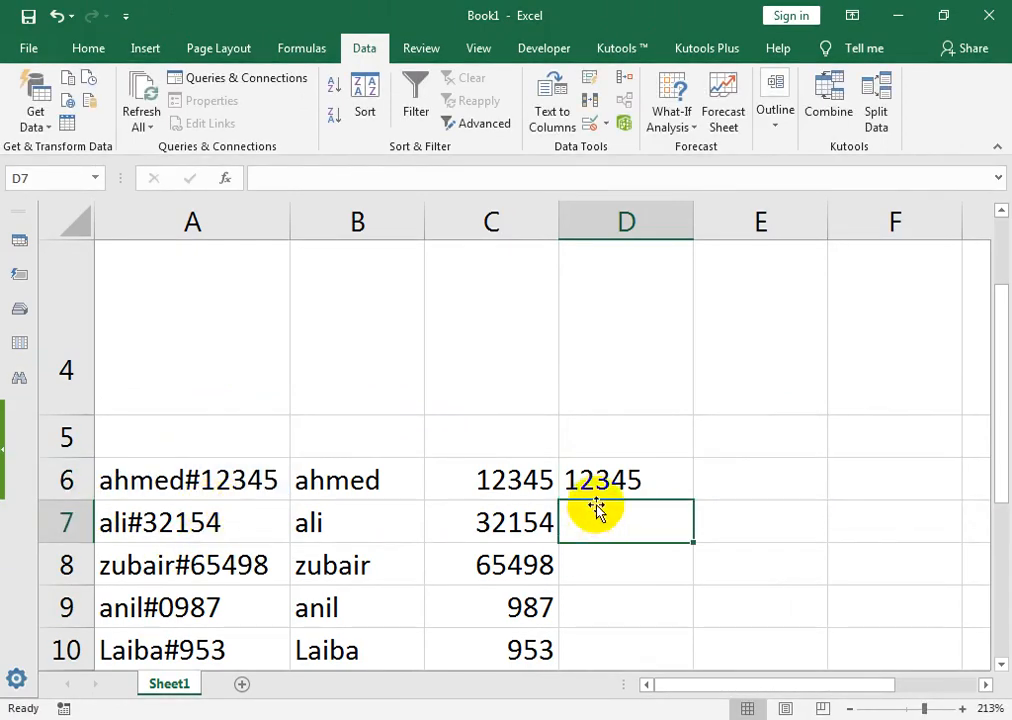
# Fill the RIGHT formula from D6 down to D10
pyautogui.click(608, 476)
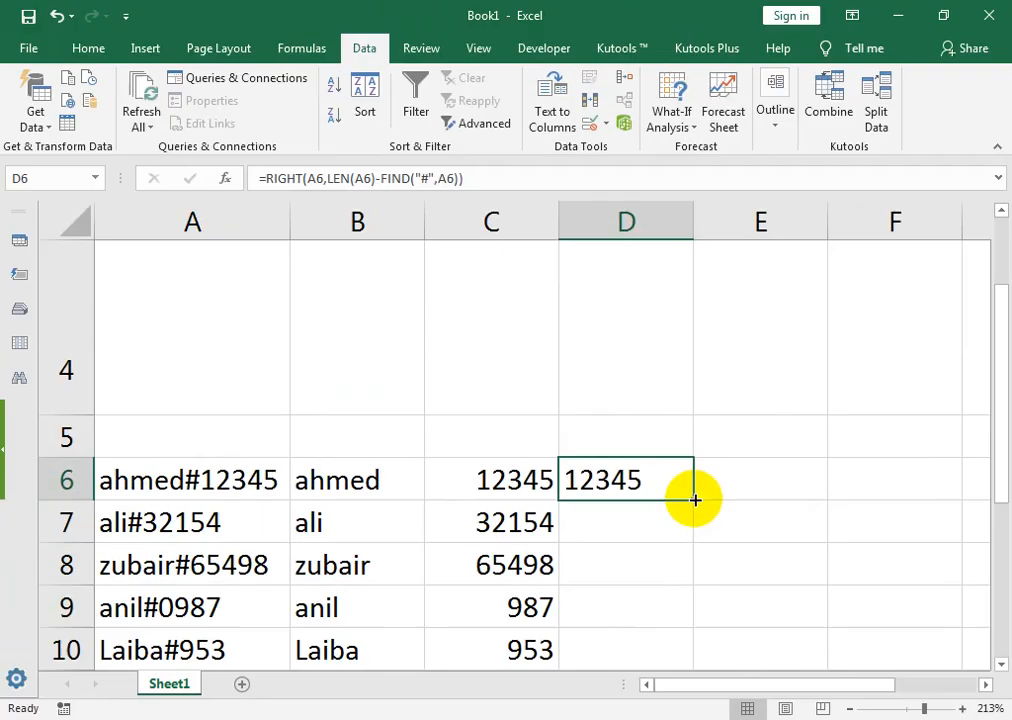
pyautogui.moveTo(695, 499); pyautogui.dragTo(691, 655)
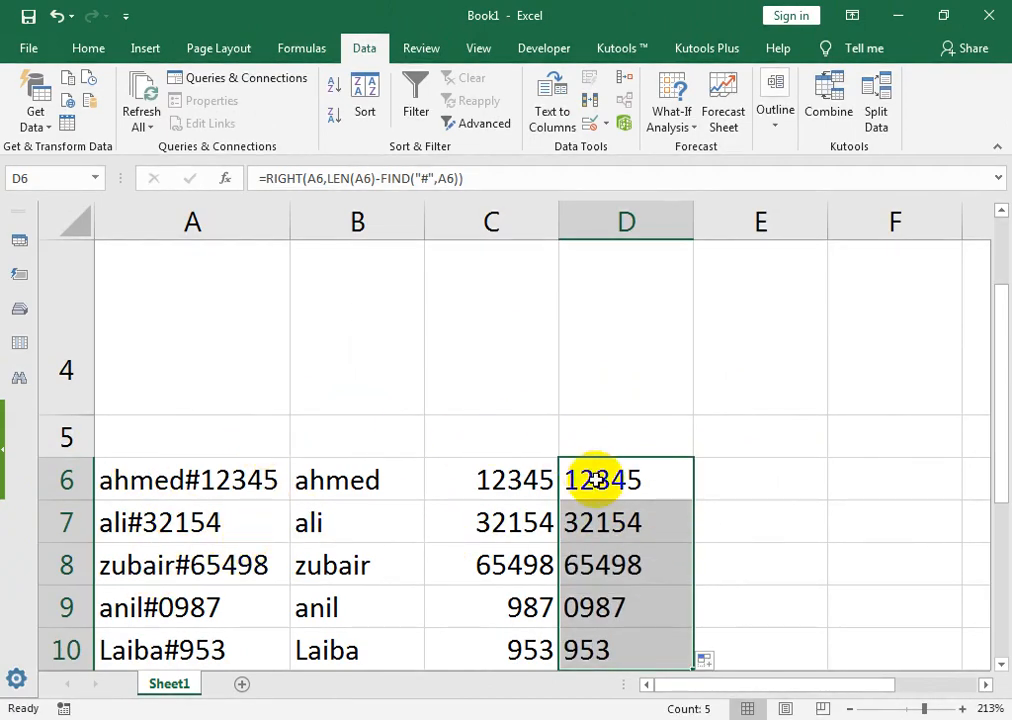
pyautogui.click(716, 479)
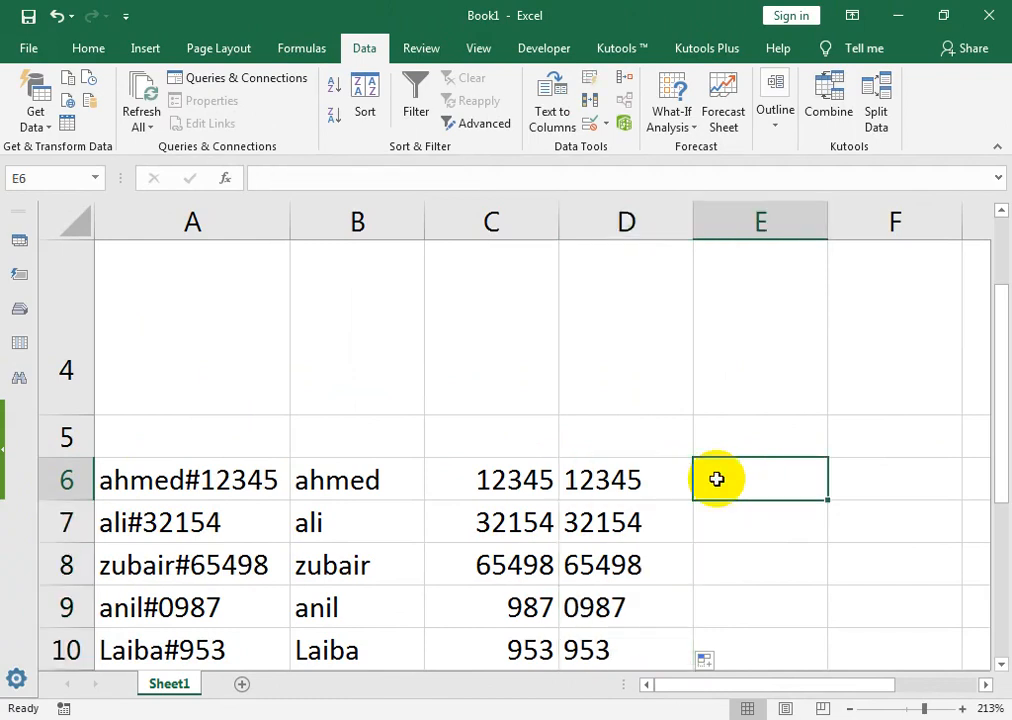
# Enter the header NUMBERS ONLY in D5 and TEXT ONLY in E5
pyautogui.press('Up')
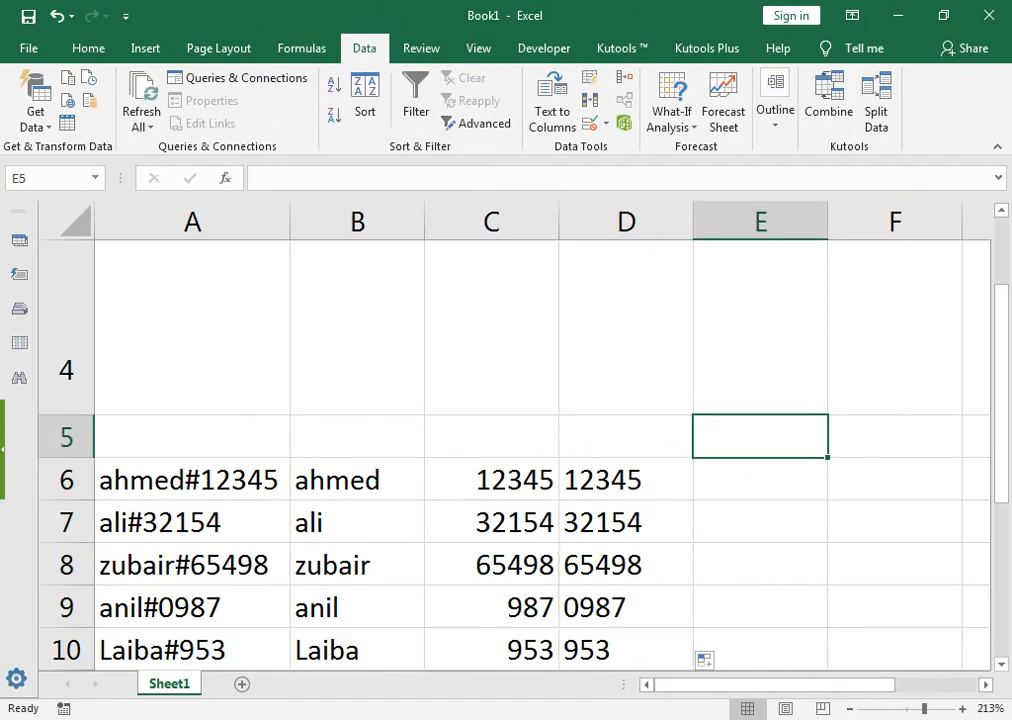
pyautogui.press('Left')
pyautogui.write('NUM')
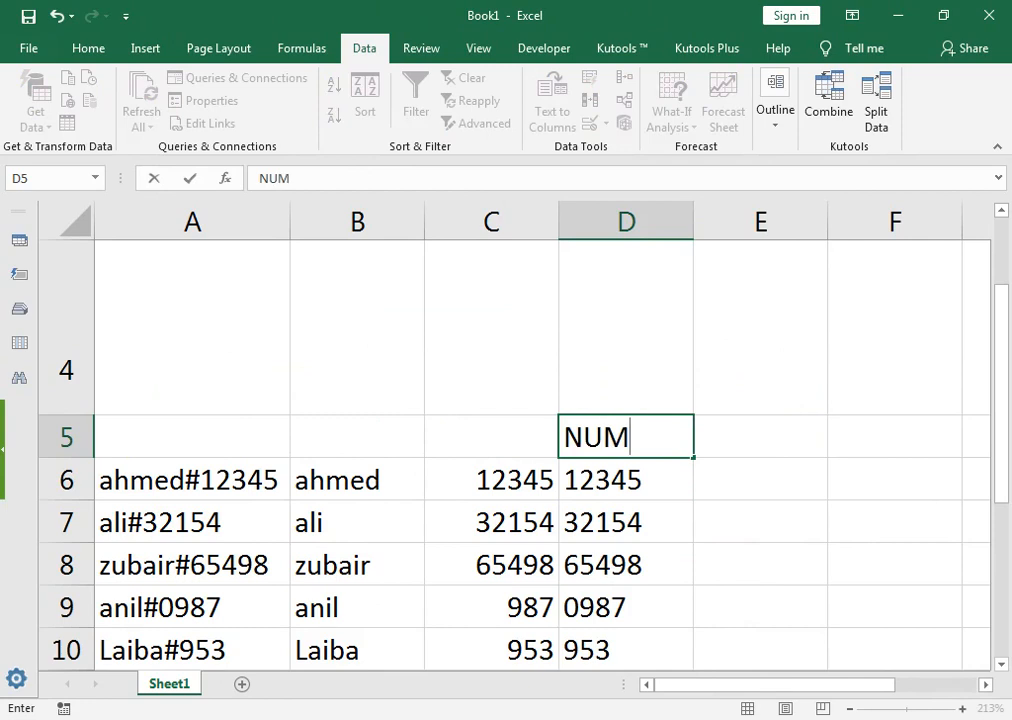
pyautogui.write('BERS ONLY')
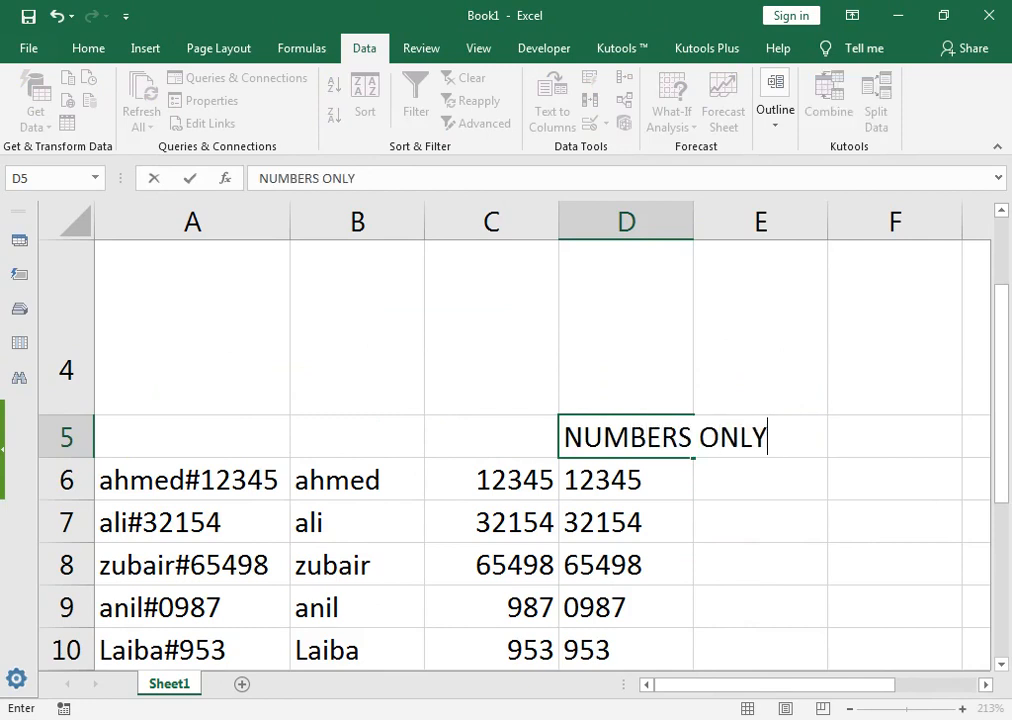
pyautogui.press('Tab')
pyautogui.write('TE')
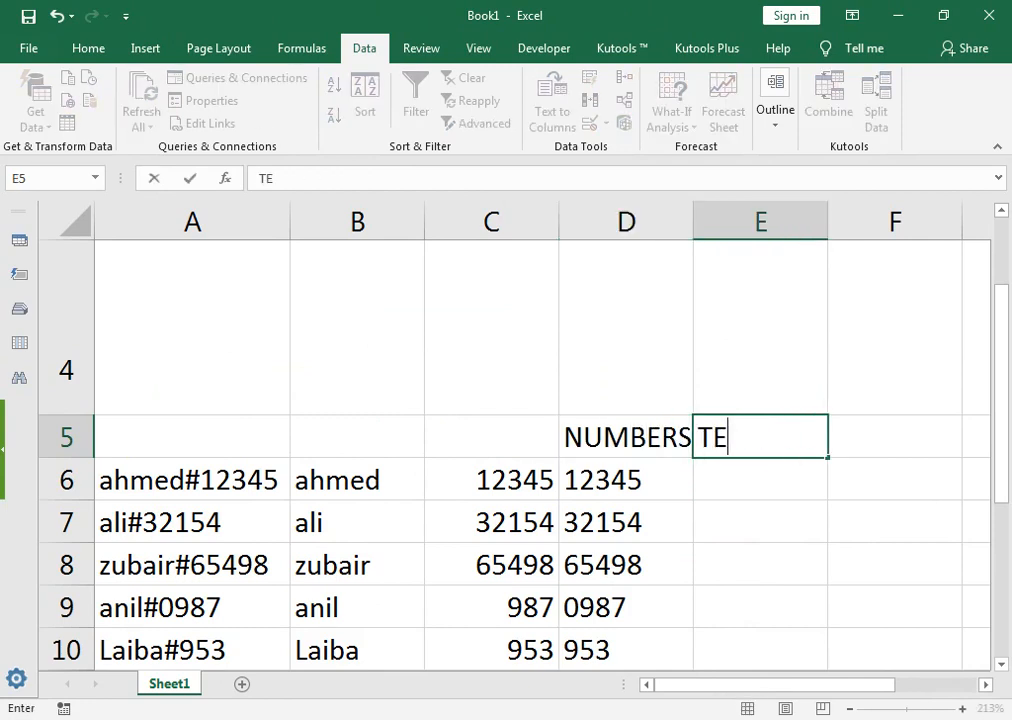
pyautogui.write('XT ONL')
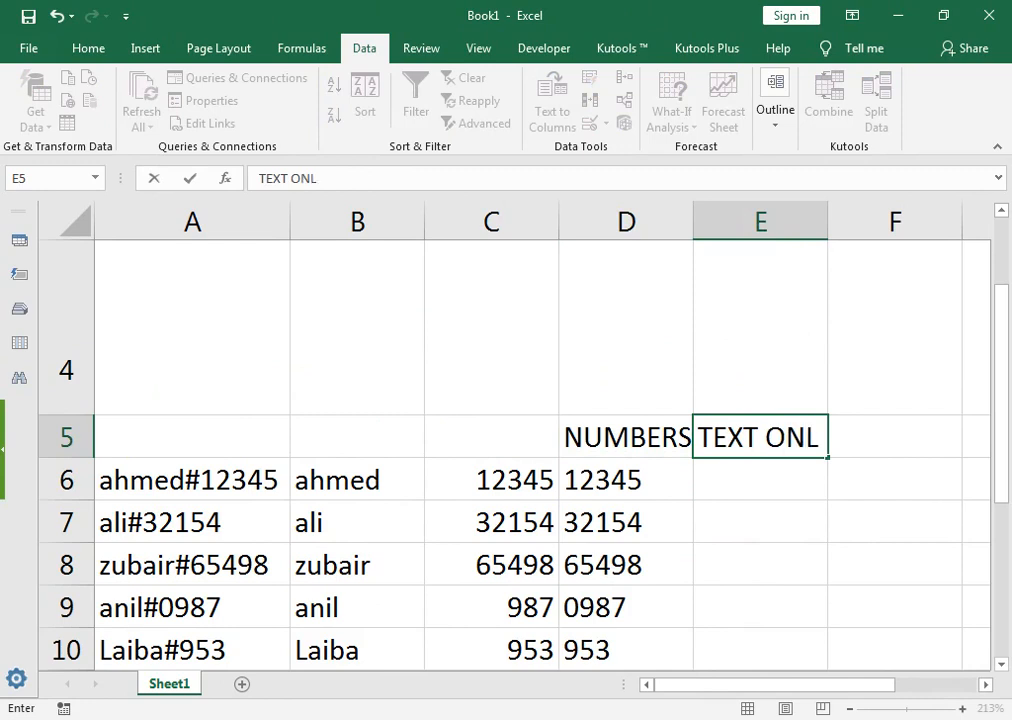
pyautogui.write('Y')
# Enter the header TEXT TO COLUMN in B5
pyautogui.press('Left')
pyautogui.press('Left')
pyautogui.press('Left')
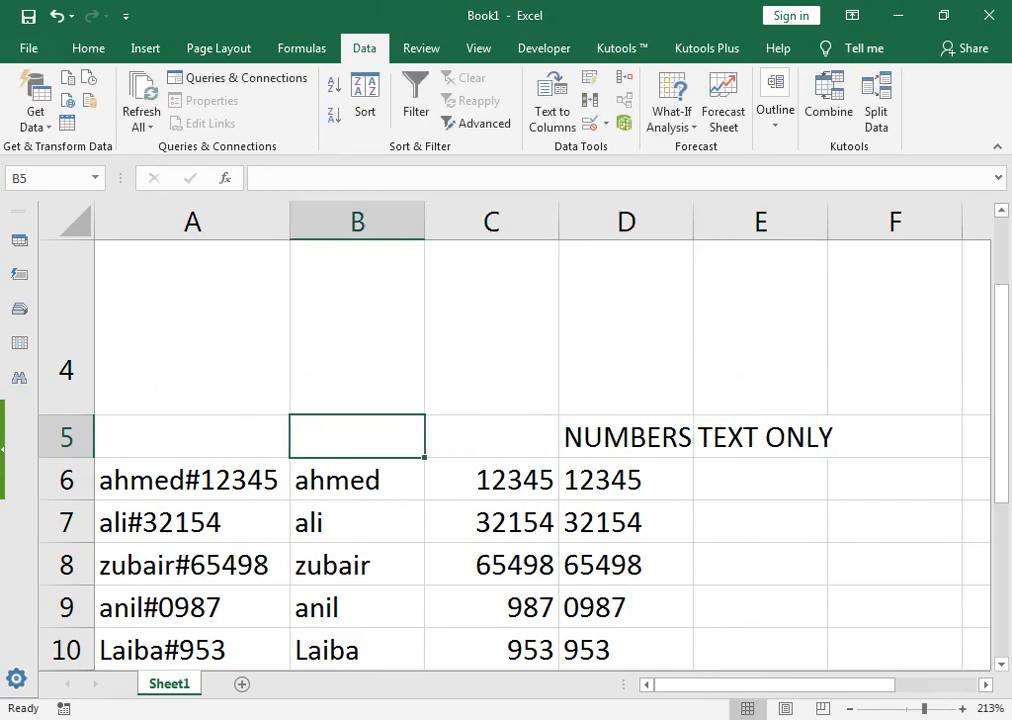
pyautogui.write('TEXT TO CO')
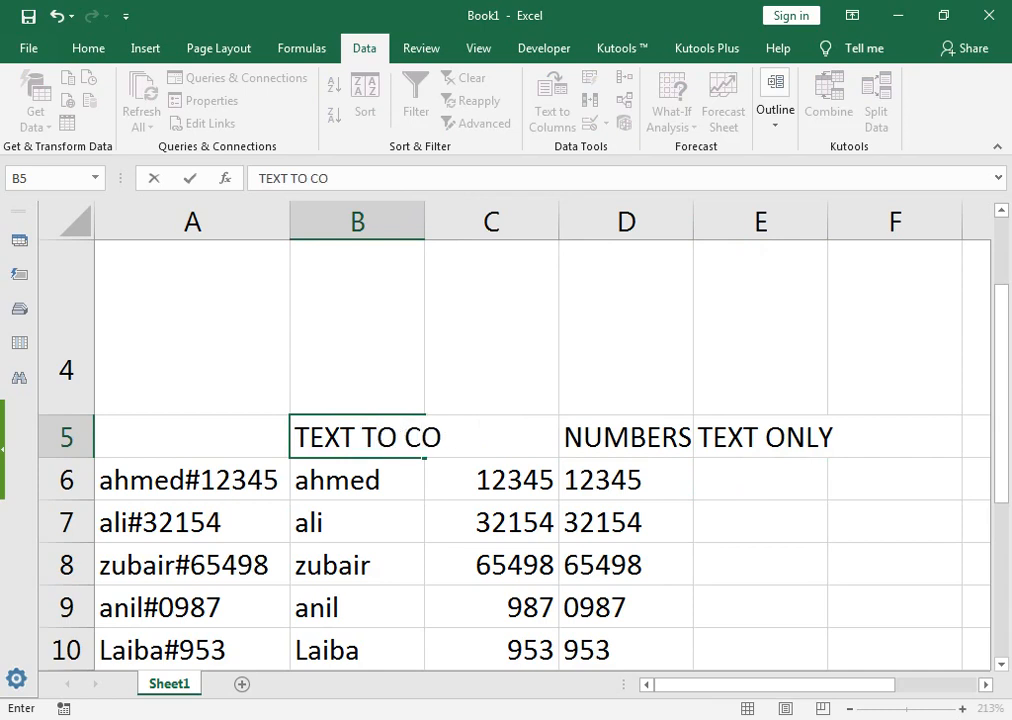
pyautogui.write('LUMN')
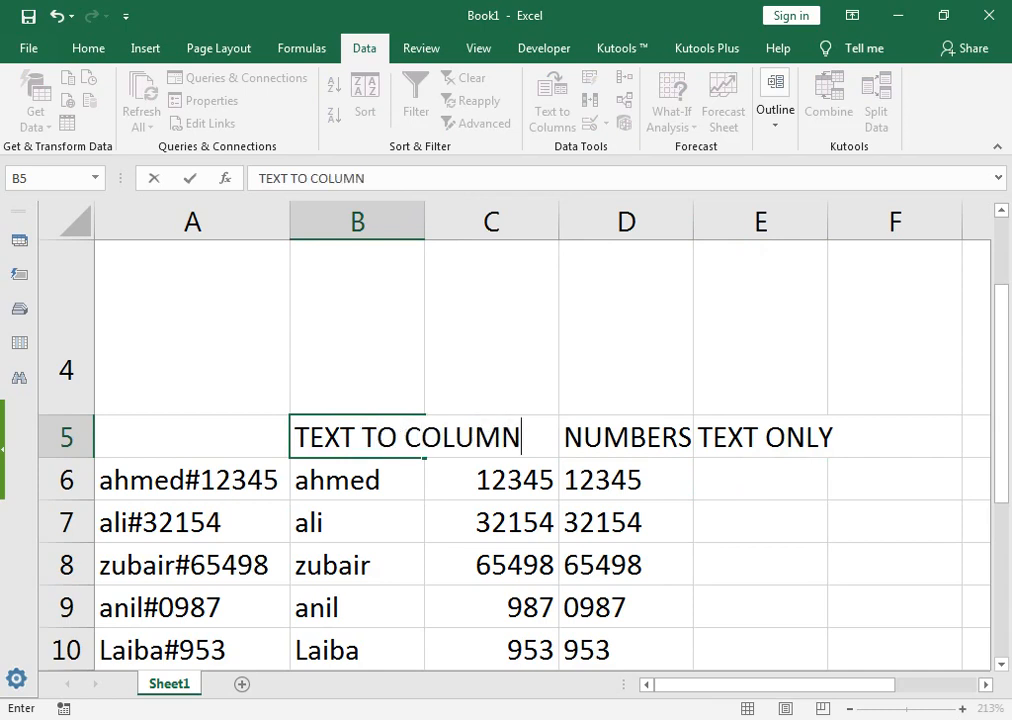
pyautogui.click(501, 612)
# Merge and center the TEXT TO COLUMN header across B5:C5, and autofit the widths of columns D and E
pyautogui.moveTo(389, 445); pyautogui.dragTo(440, 442)
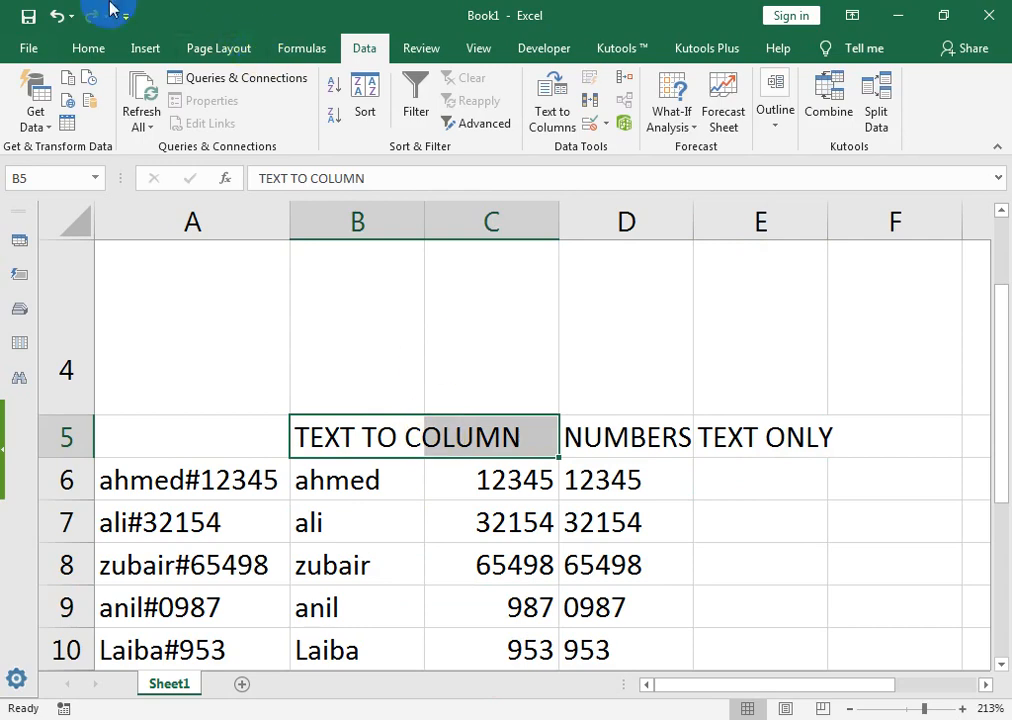
pyautogui.click(85, 47)
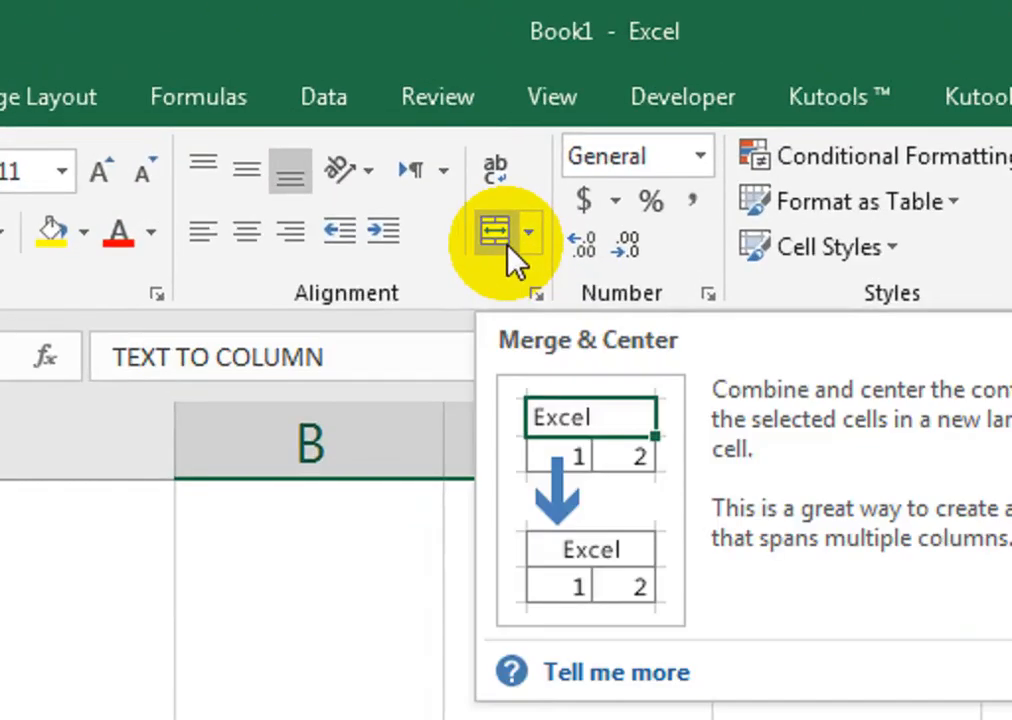
pyautogui.click(462, 127)
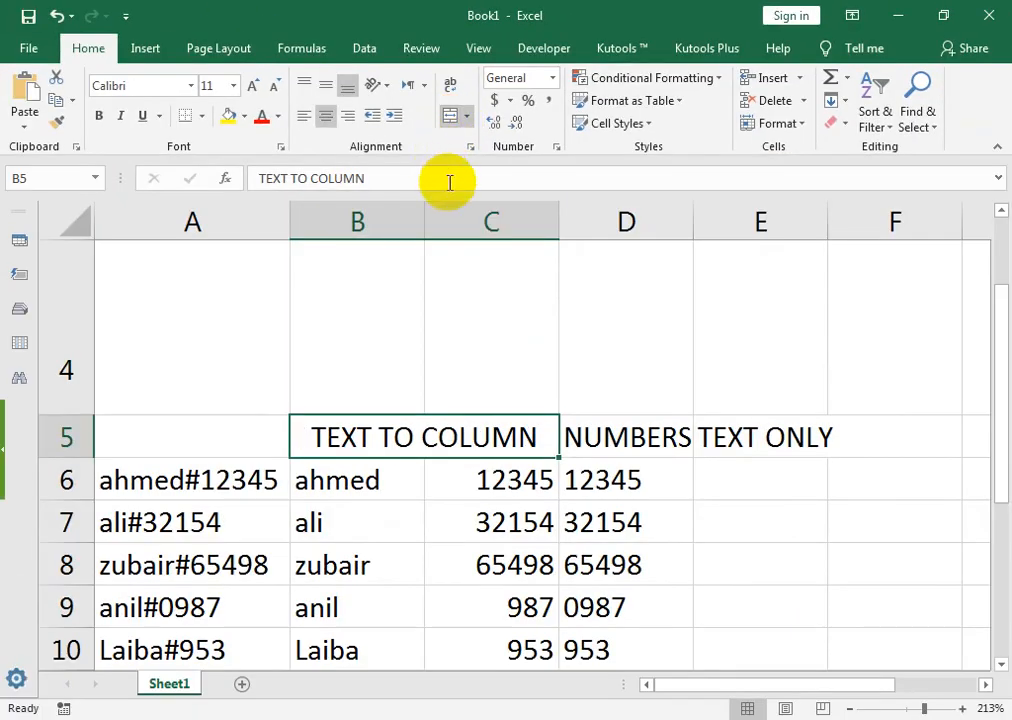
pyautogui.doubleClick(694, 214)
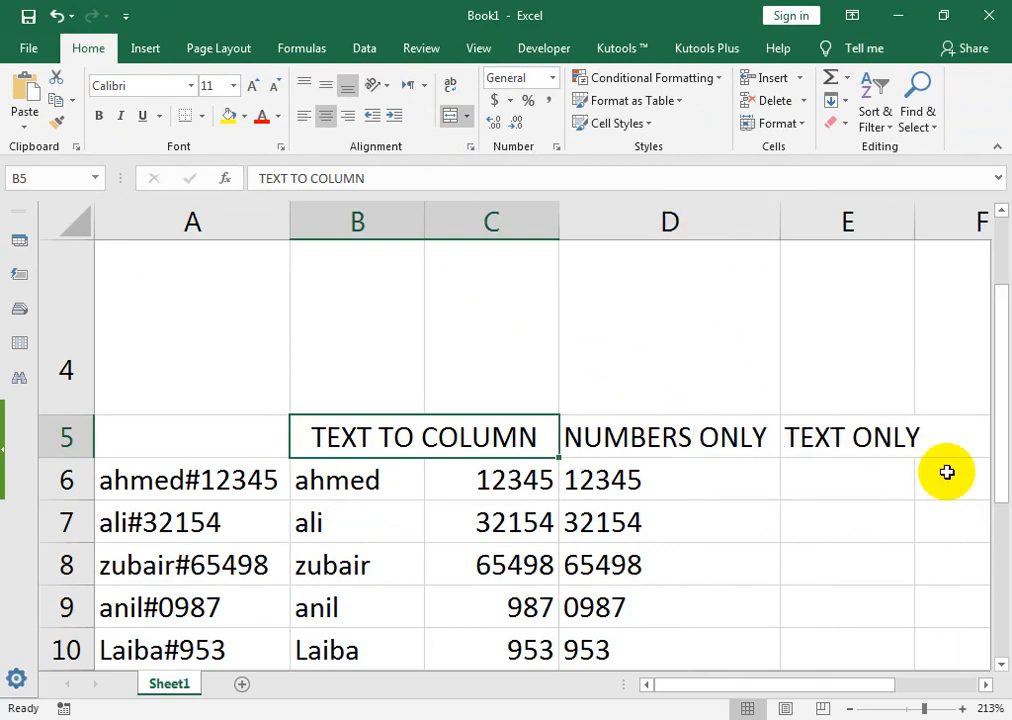
pyautogui.doubleClick(914, 217)
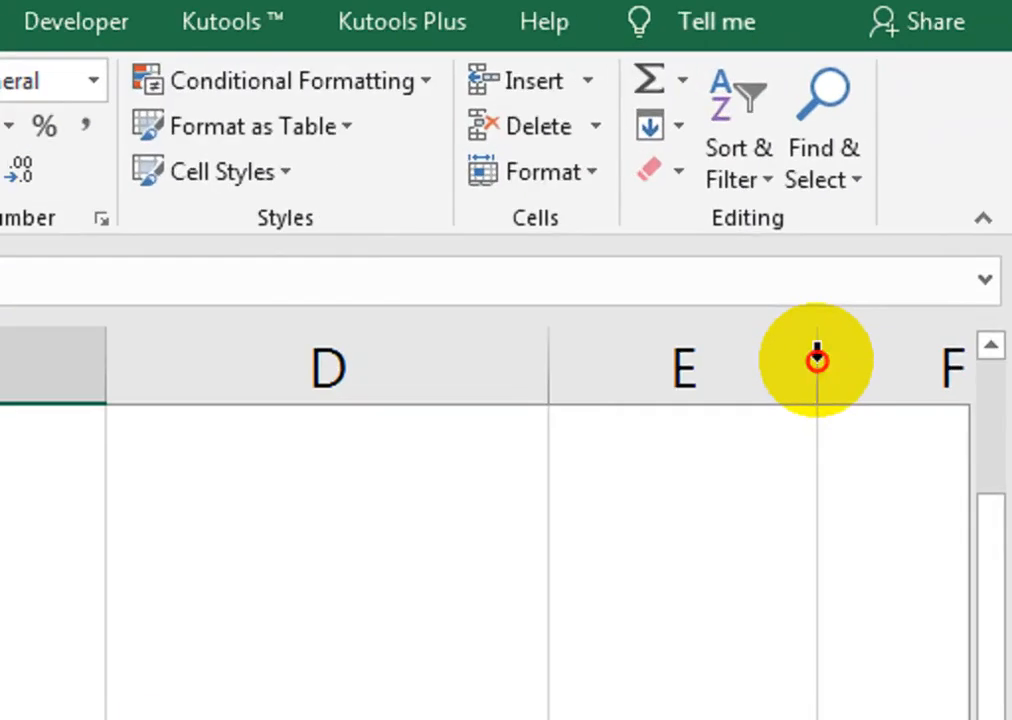
# Start a LEFT formula in E6 with A6 as its text argument
pyautogui.click(822, 472)
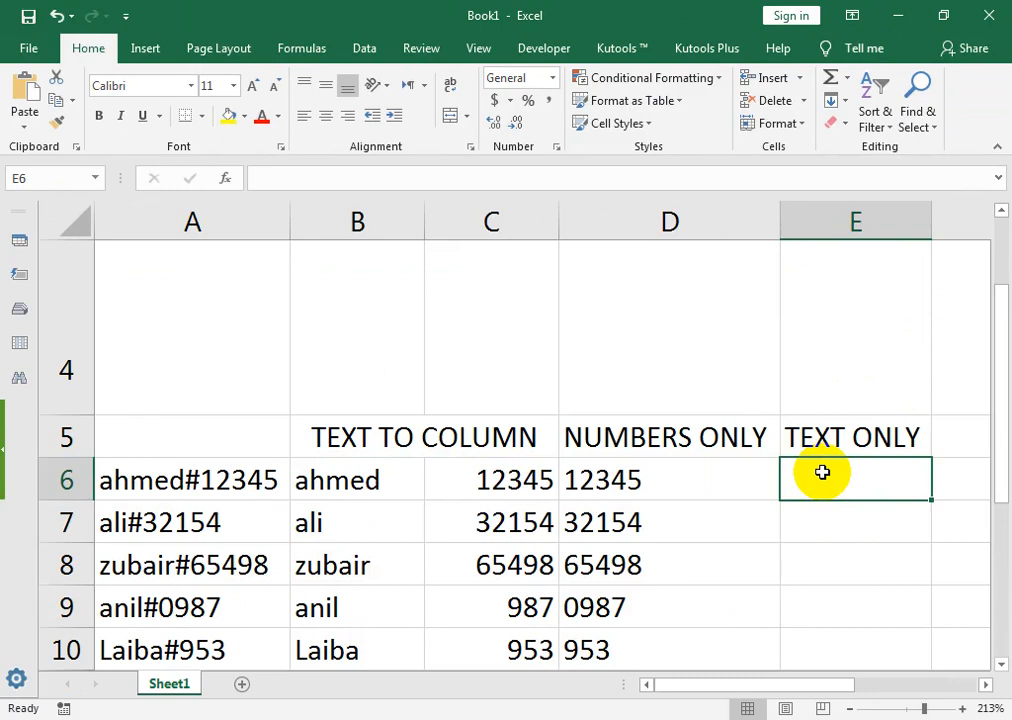
pyautogui.write('=')
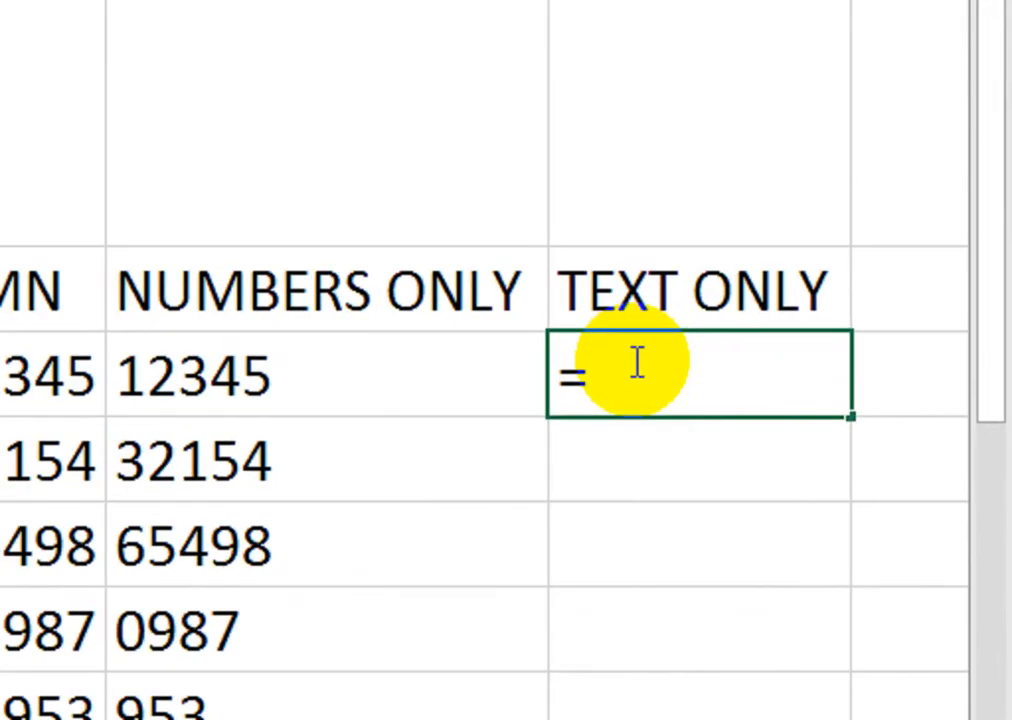
pyautogui.write('LEFT(')
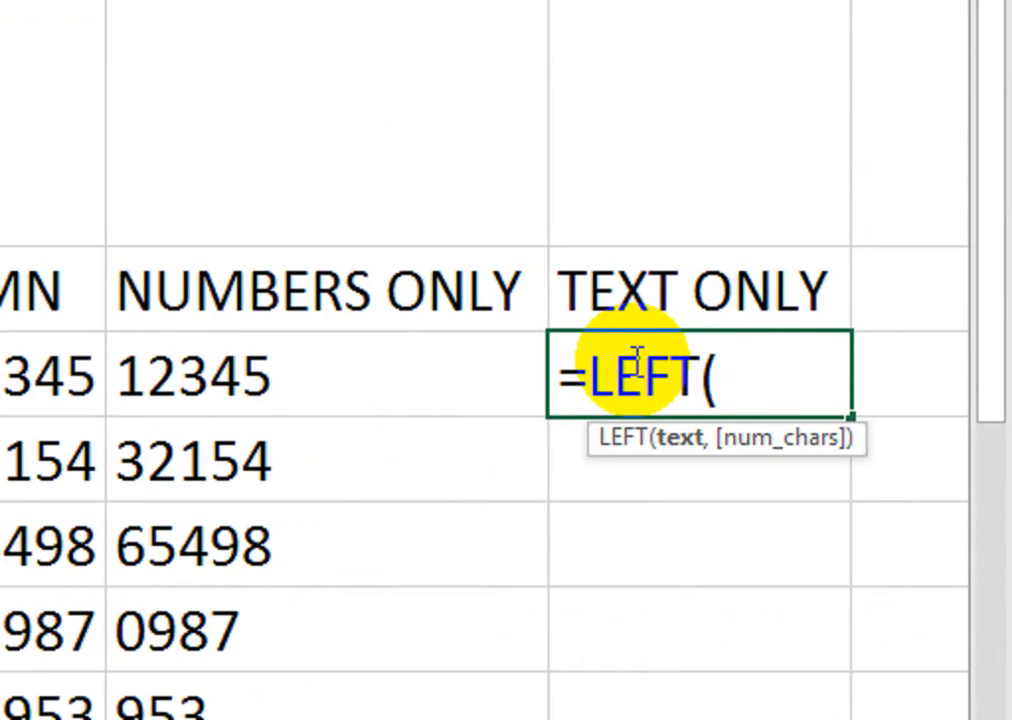
pyautogui.press('Left')
pyautogui.press('Left')
pyautogui.press('Left')
pyautogui.press('Left')
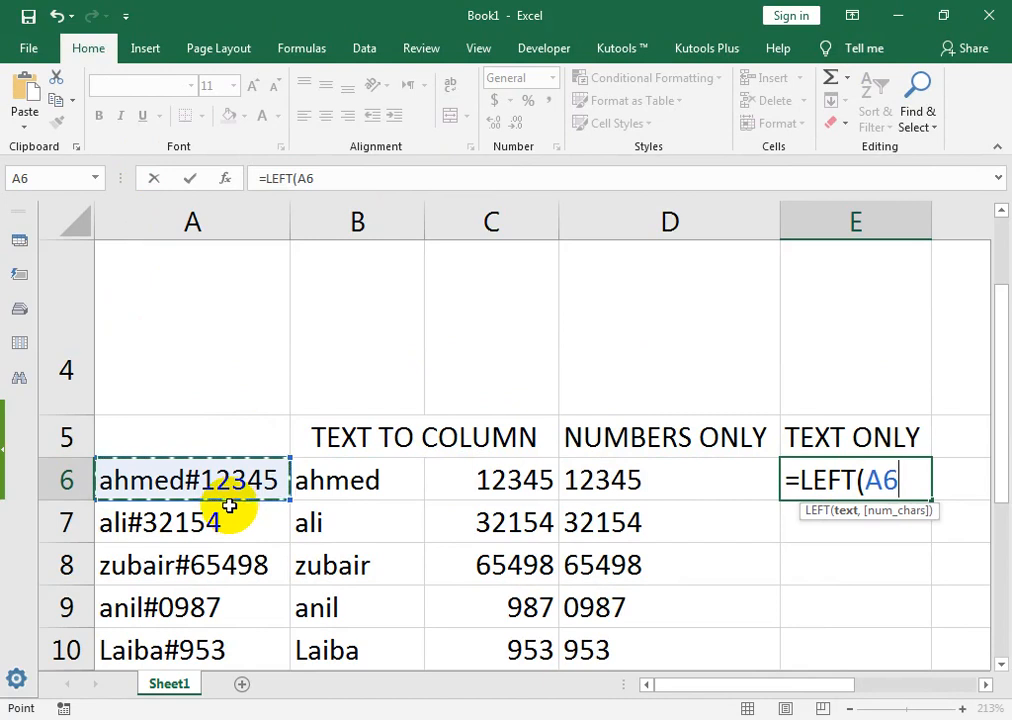
pyautogui.write(',')
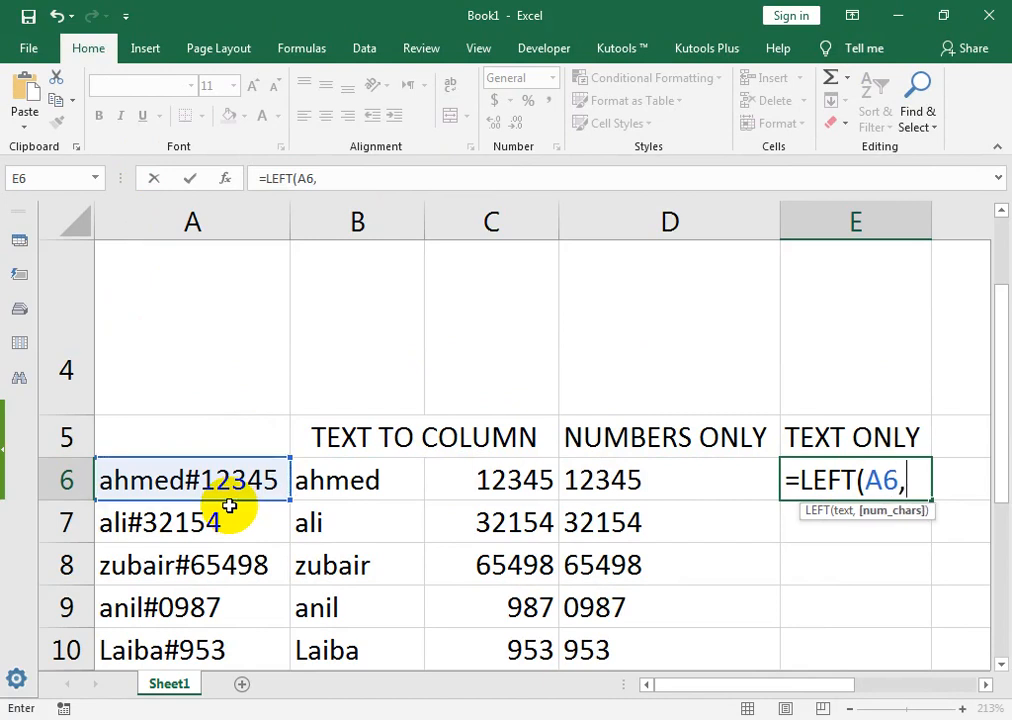
# Add FIND("#",A6)-1 as the LEFT formula's number-of-characters argument
pyautogui.write('FIND(')
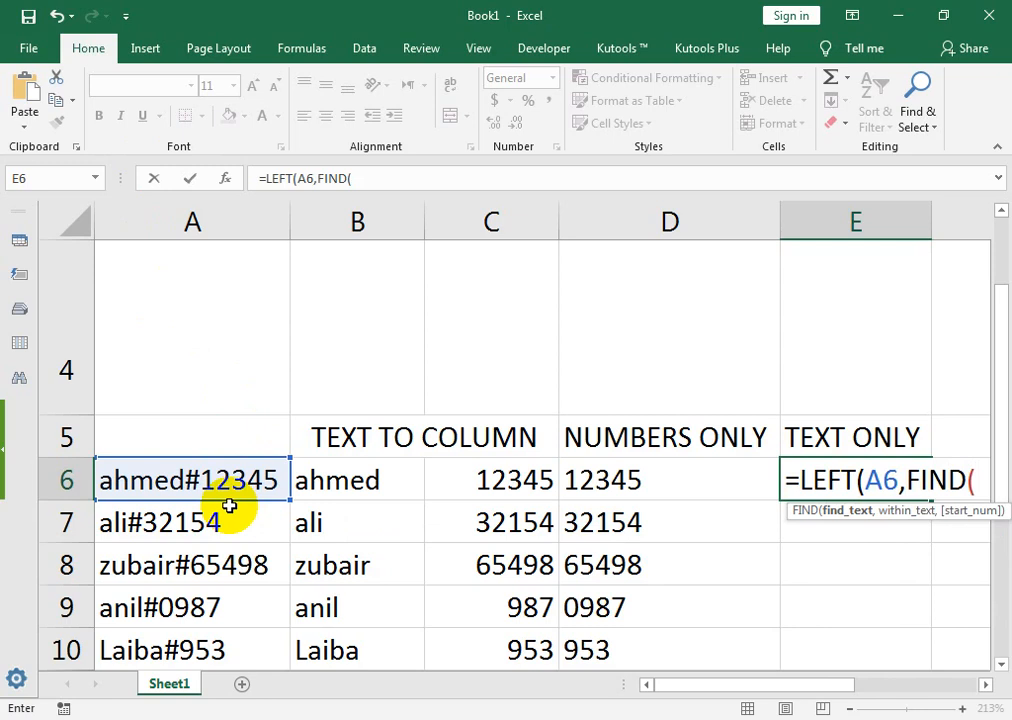
pyautogui.press('Left')
pyautogui.press('BackSpace')
pyautogui.press('BackSpace')
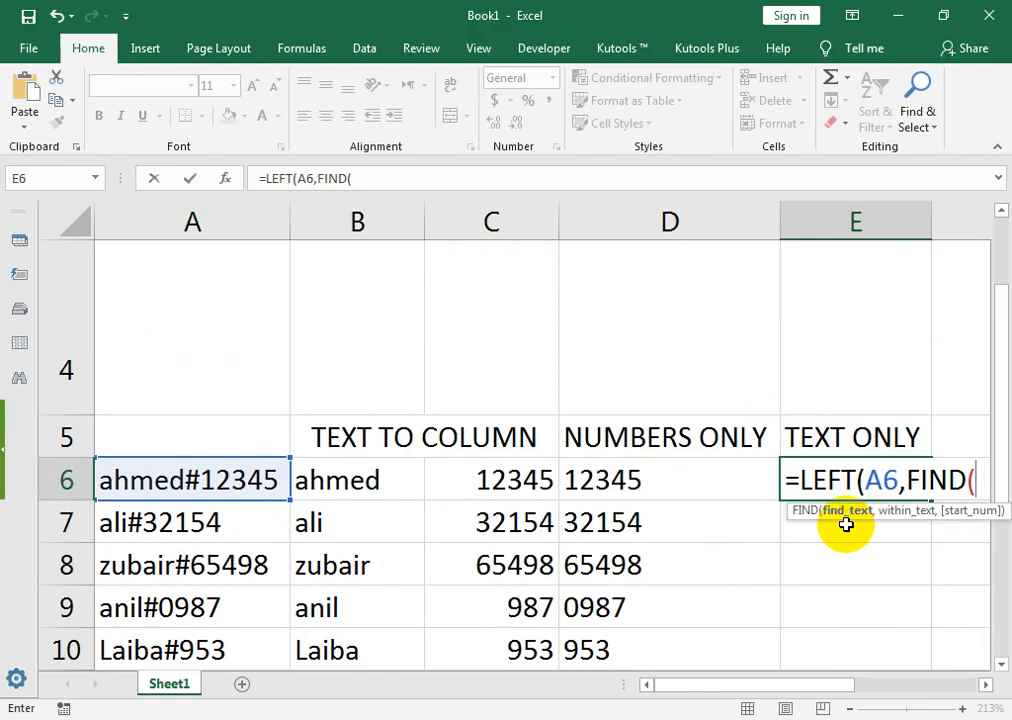
pyautogui.write('"#",')
pyautogui.click(247, 470)
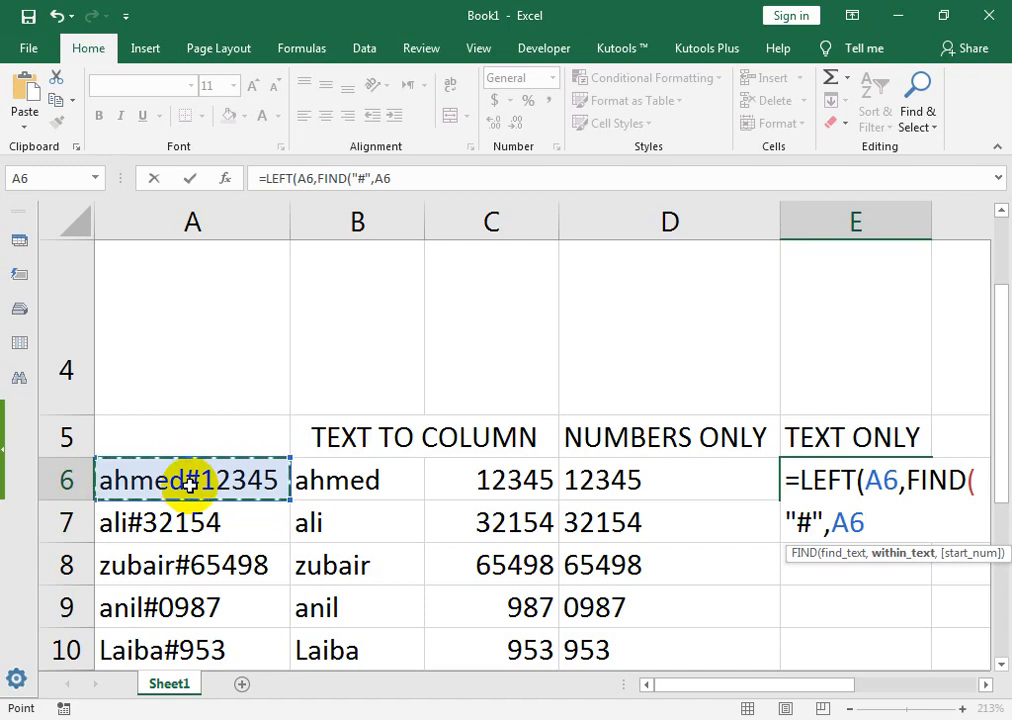
pyautogui.write(')-1')
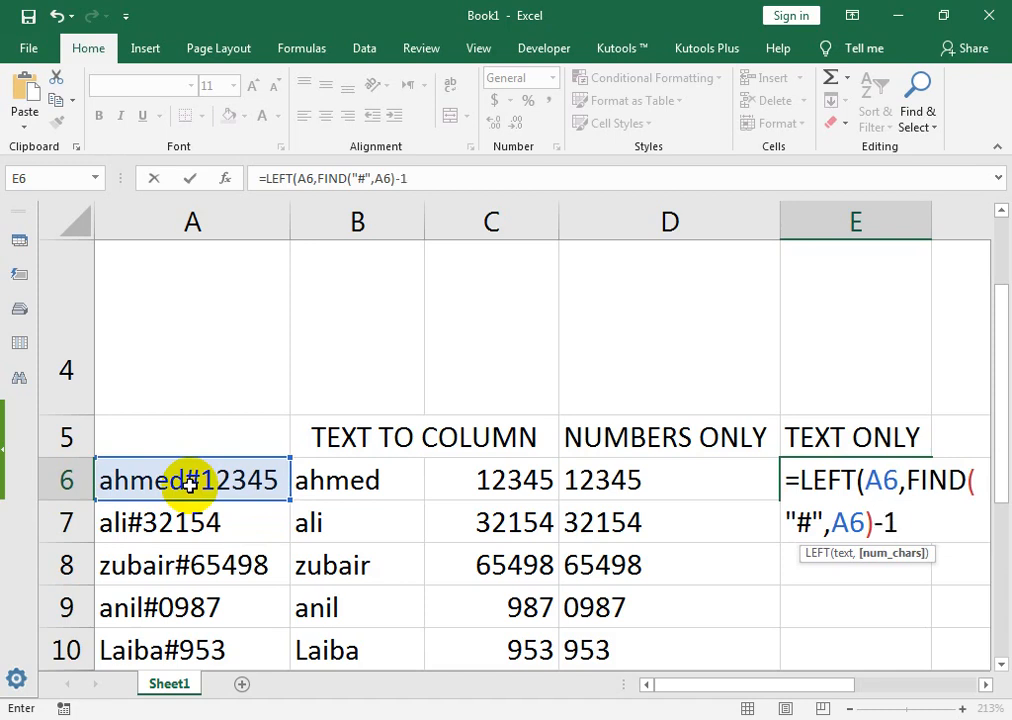
# Complete the LEFT formula in E6 with its closing parenthesis and fill it down through E10
pyautogui.write(')')
pyautogui.press('Return')
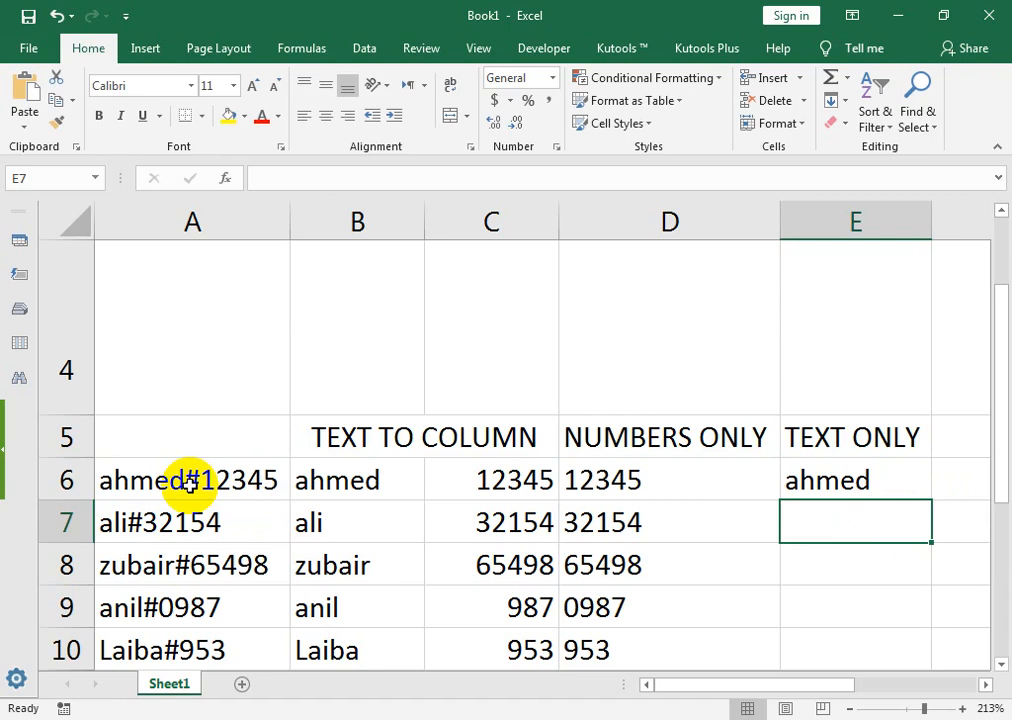
pyautogui.press('Up')
pyautogui.hotkey('shift', 'Down')
pyautogui.hotkey('shift', 'Down')
pyautogui.hotkey('shift', 'Down')
pyautogui.hotkey('shift', 'Down')
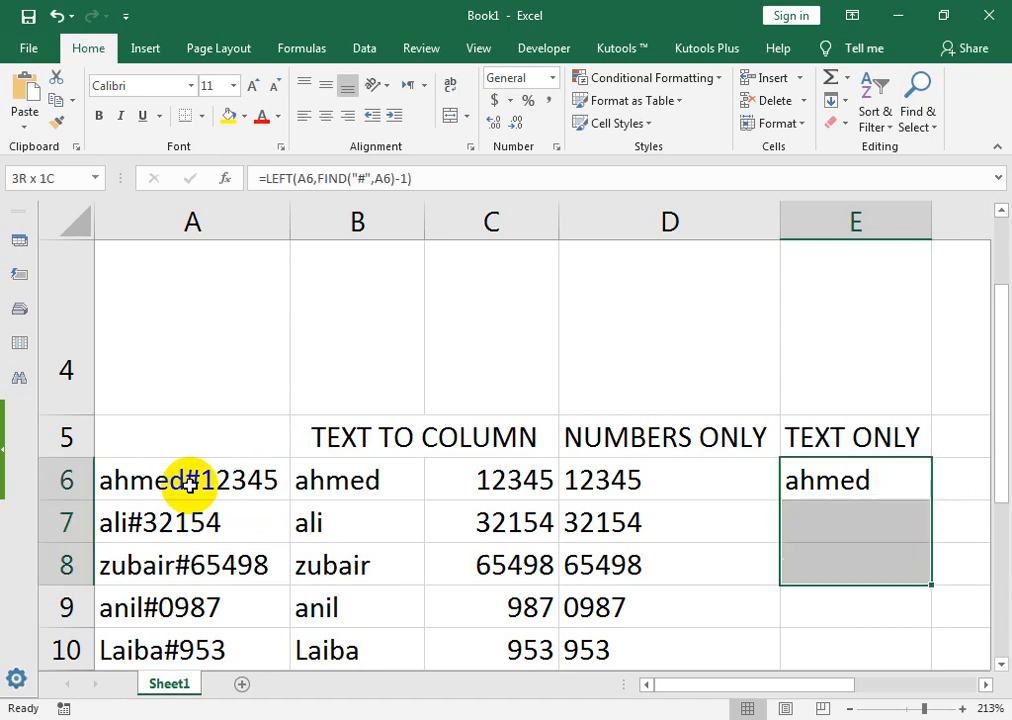
pyautogui.hotkey('ctrl', 'd')
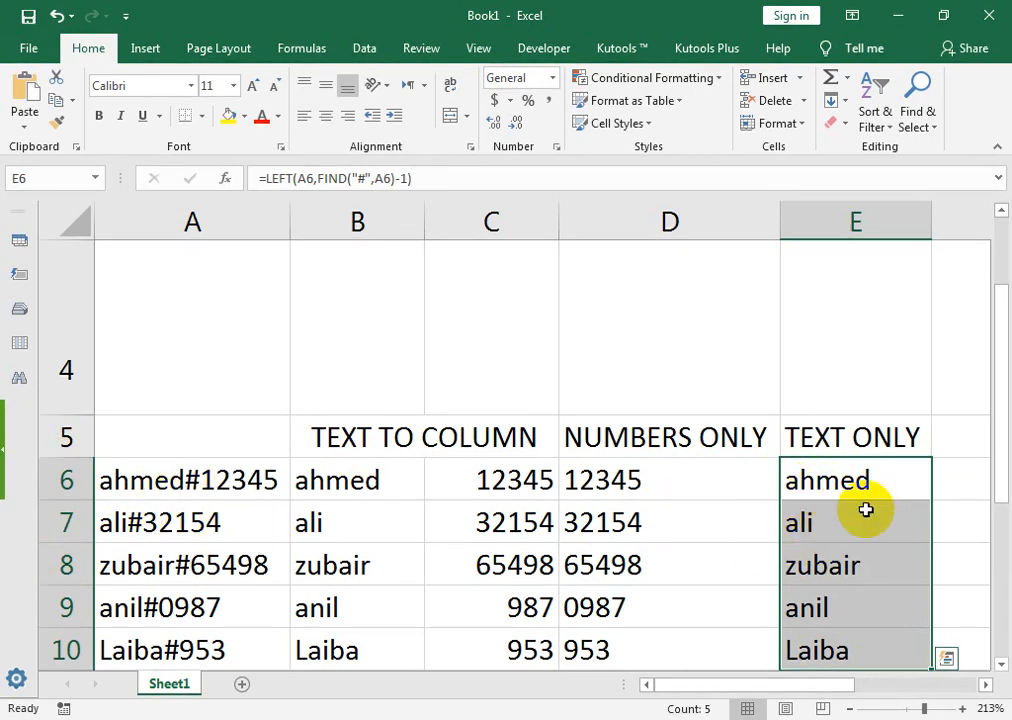
# Select the empty cells A4:E4, and switch to the Google Chrome window showing the YouTube channel's videos
pyautogui.moveTo(145, 335); pyautogui.dragTo(825, 357)
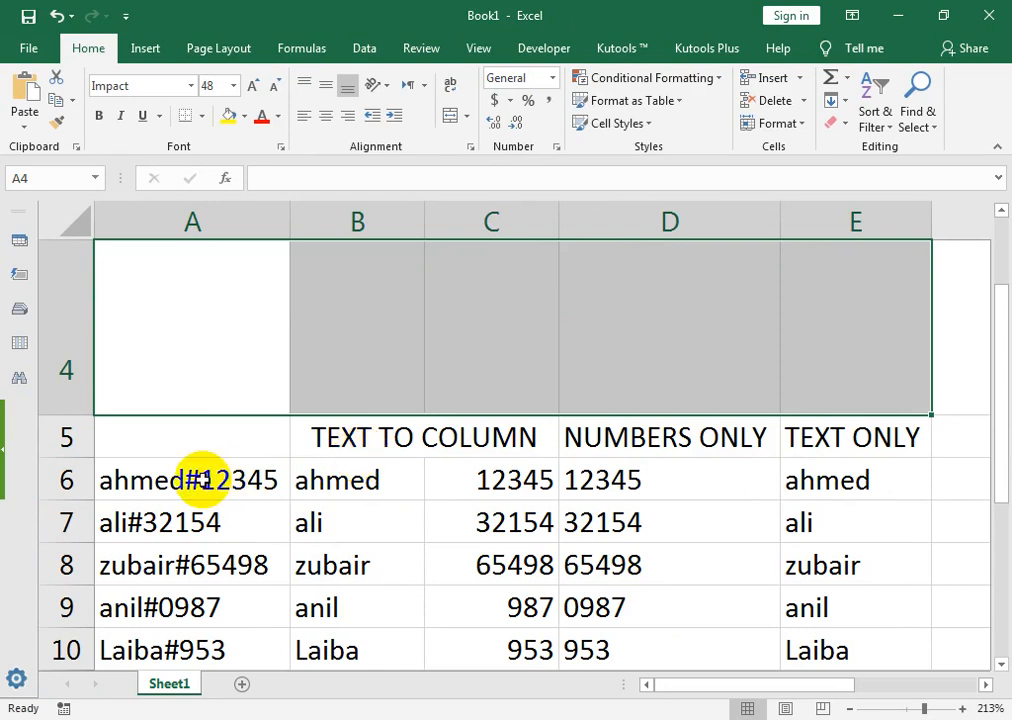
pyautogui.moveTo(318, 709)
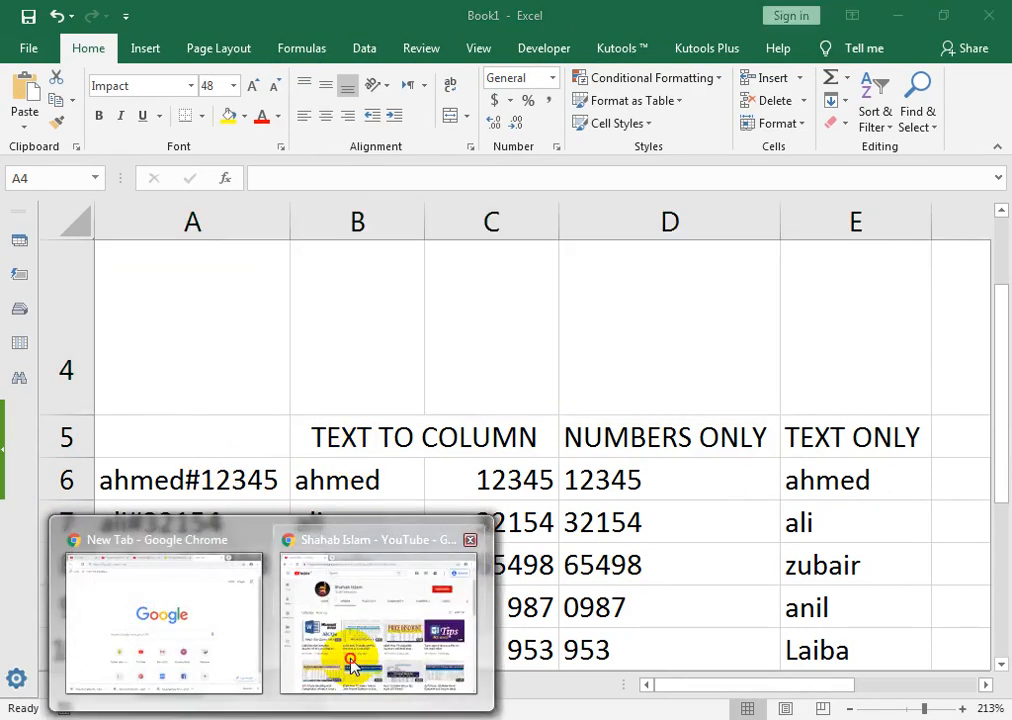
pyautogui.click(350, 662)
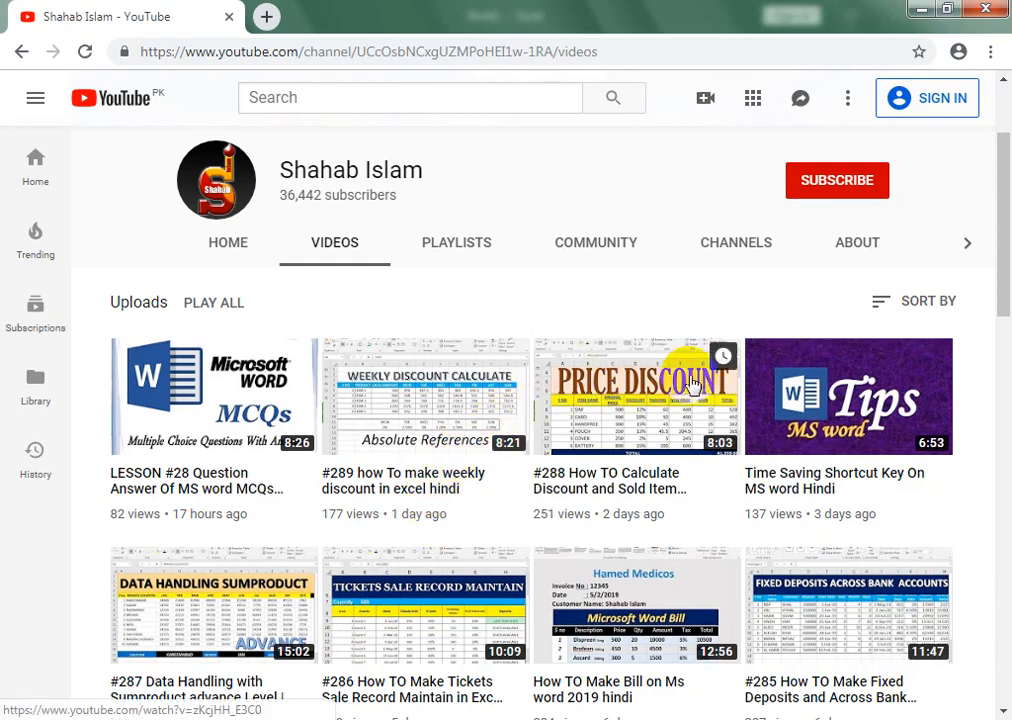